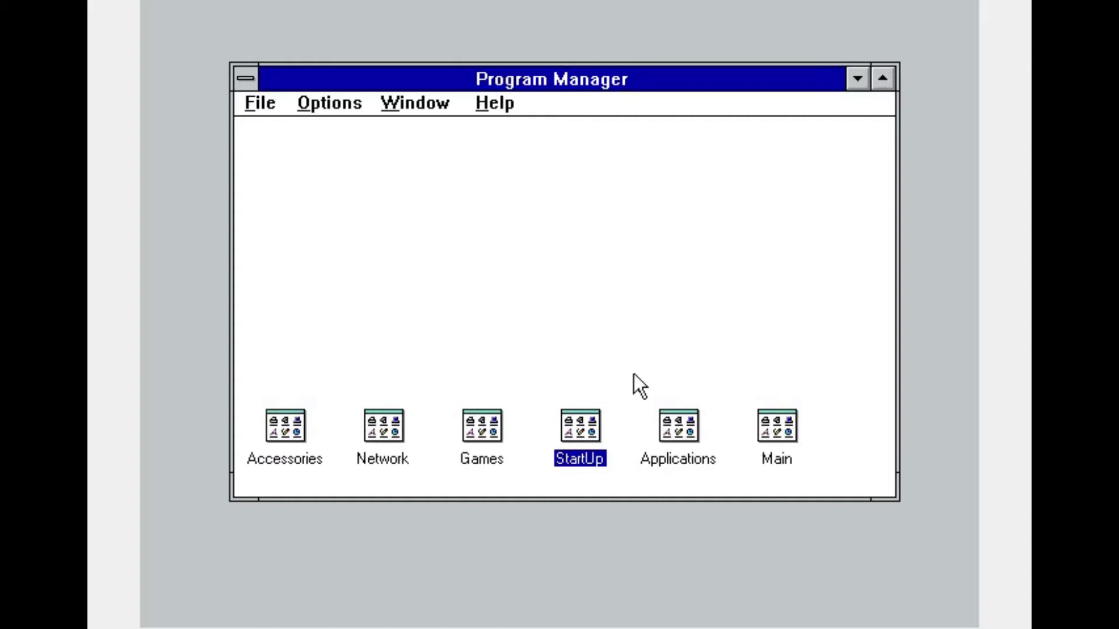
- Start File Manager from the Main group and create a directory named test in C:\
double_click(783, 437)
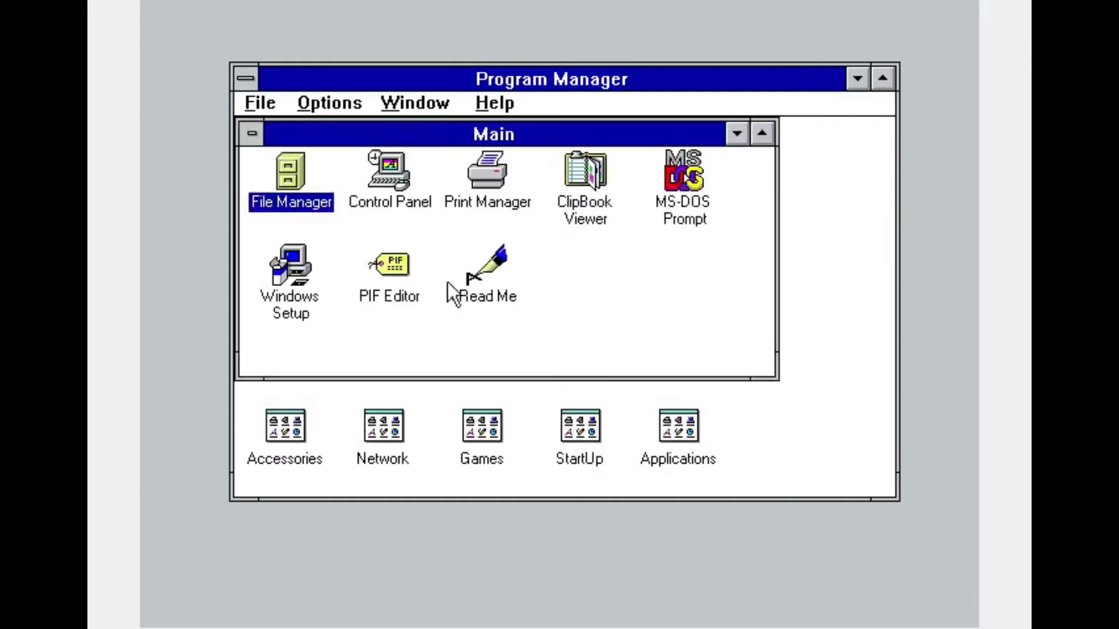
double_click(300, 210)
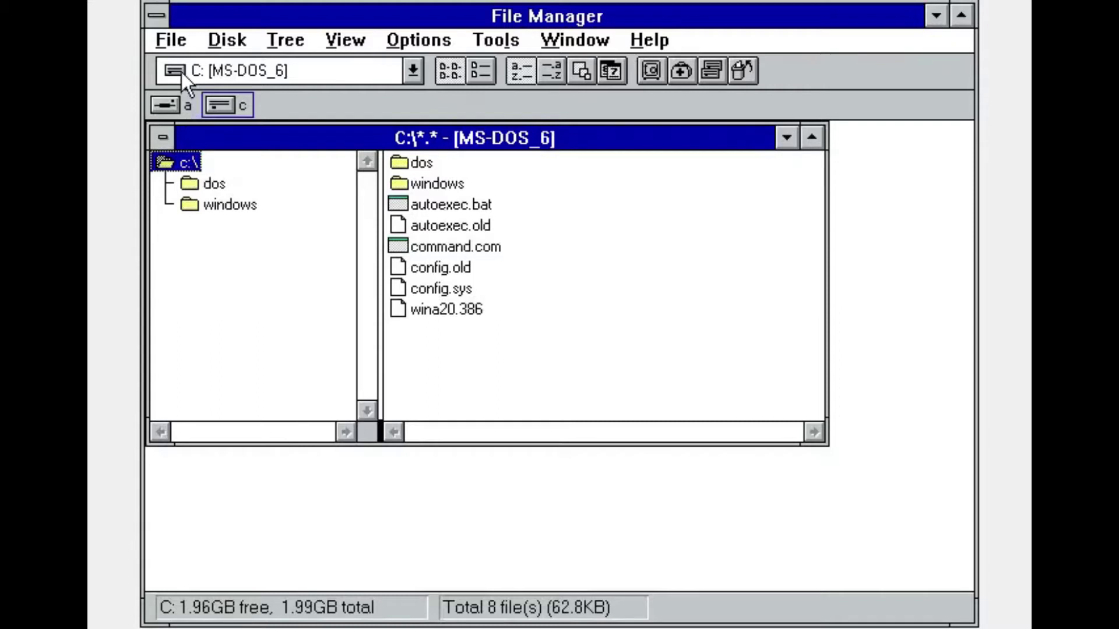
left_click(176, 43)
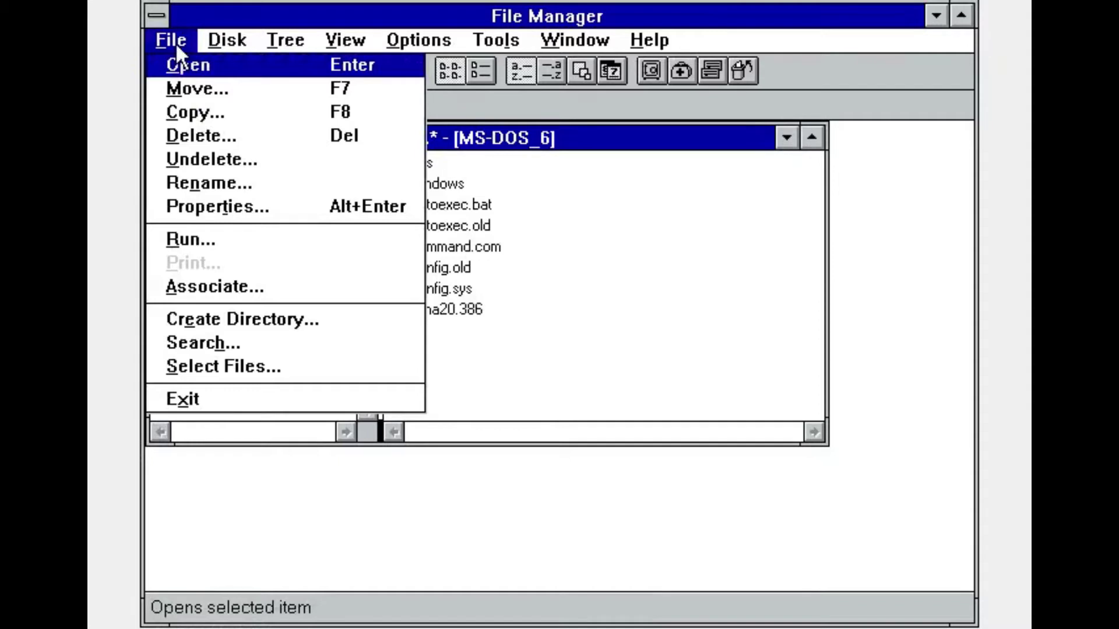
left_click(237, 310)
type("test")
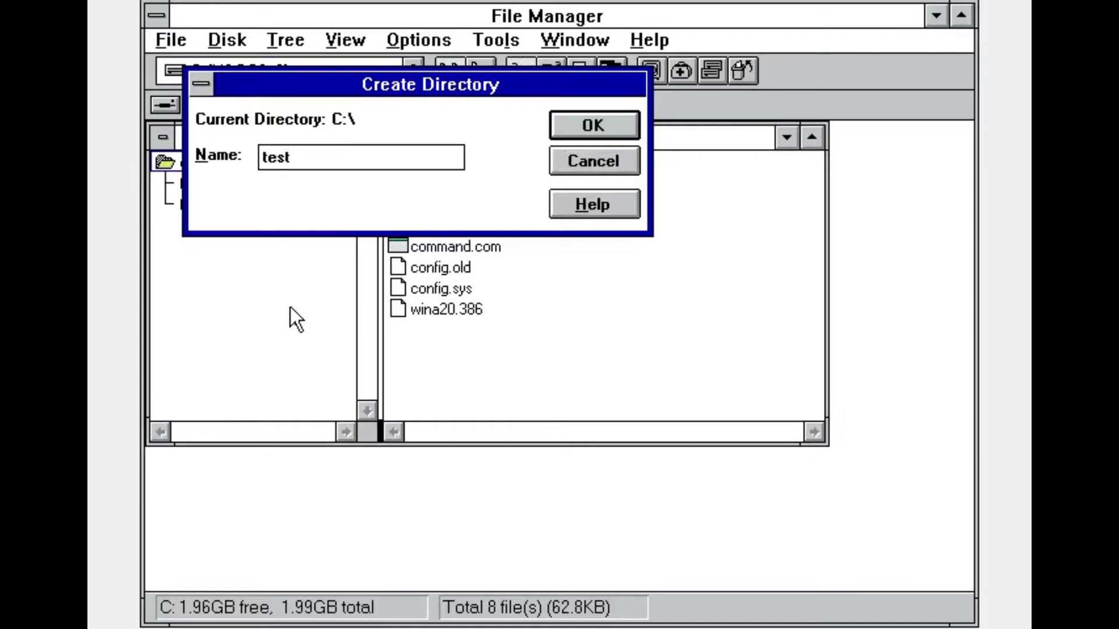
key("Return")
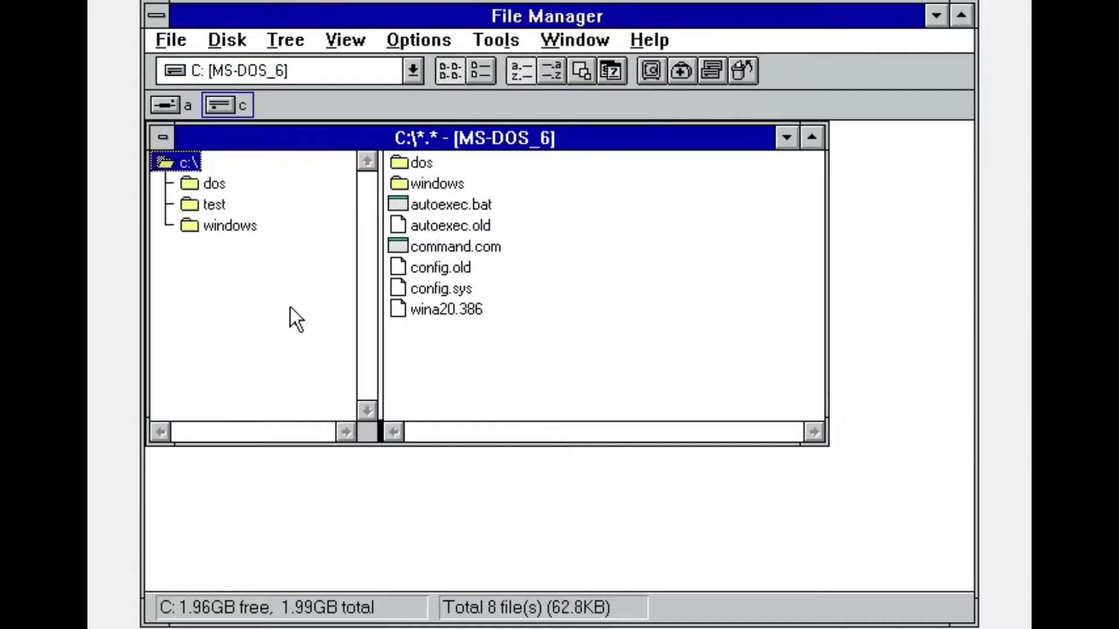
- Exit File Manager through its File menu
left_click(169, 41)
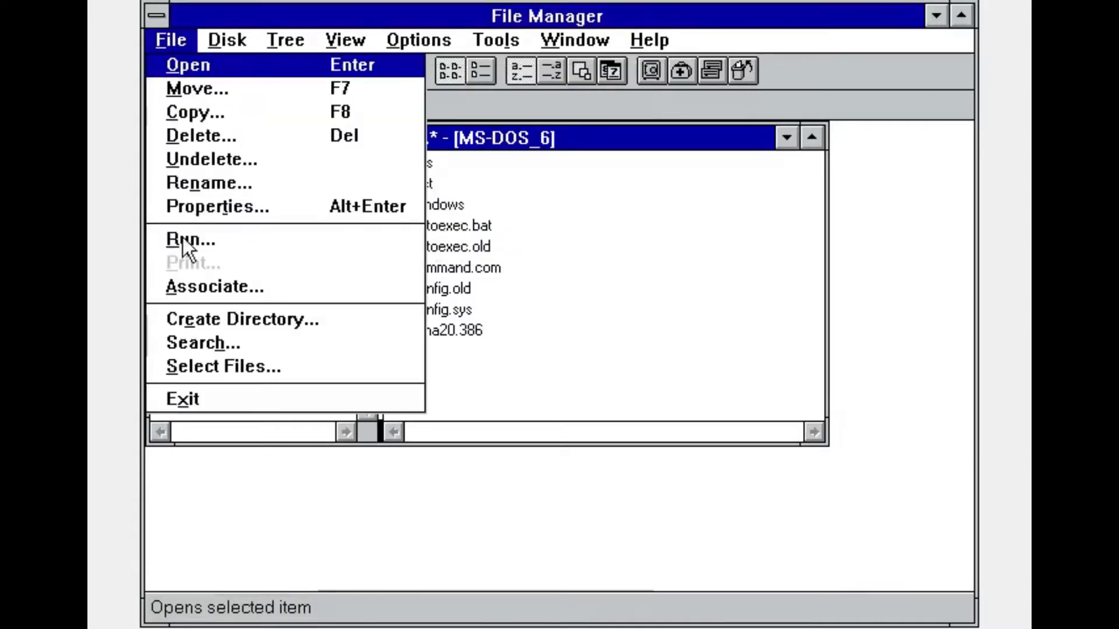
left_click(180, 411)
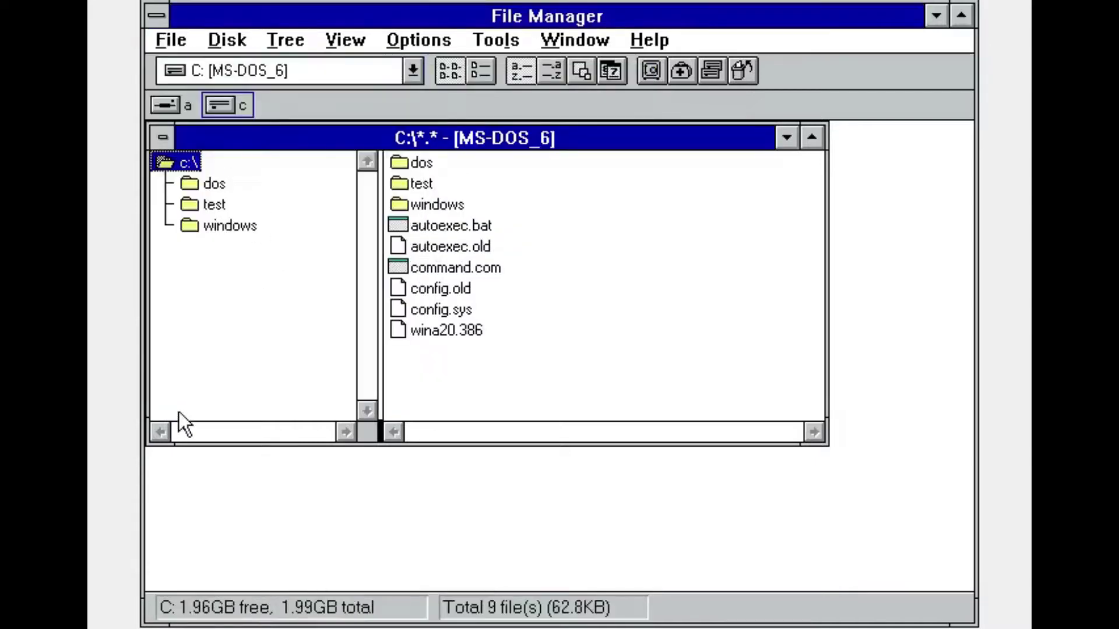
left_click(171, 46)
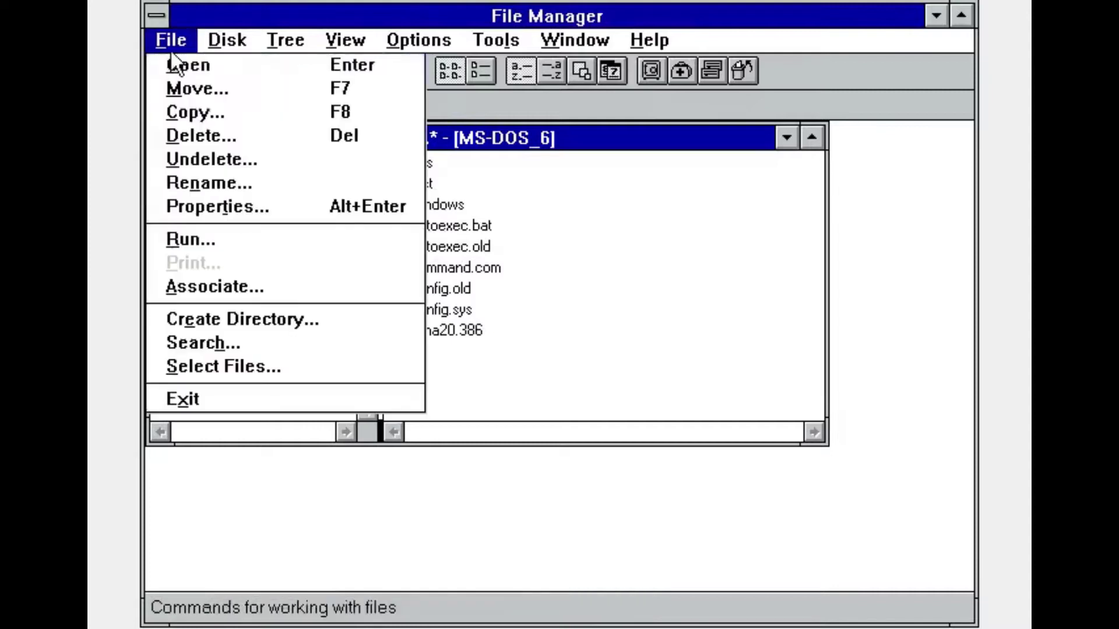
left_click(178, 389)
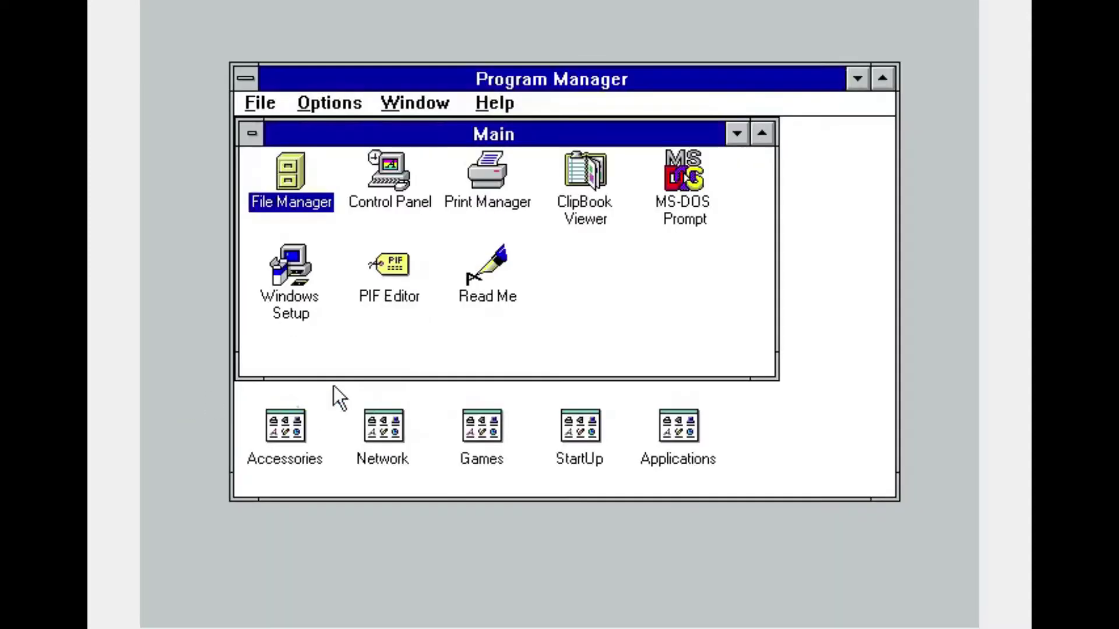
- Close the Main group, start Notepad from Accessories, and type 'This is a test file.'
left_click(251, 137)
left_click(269, 285)
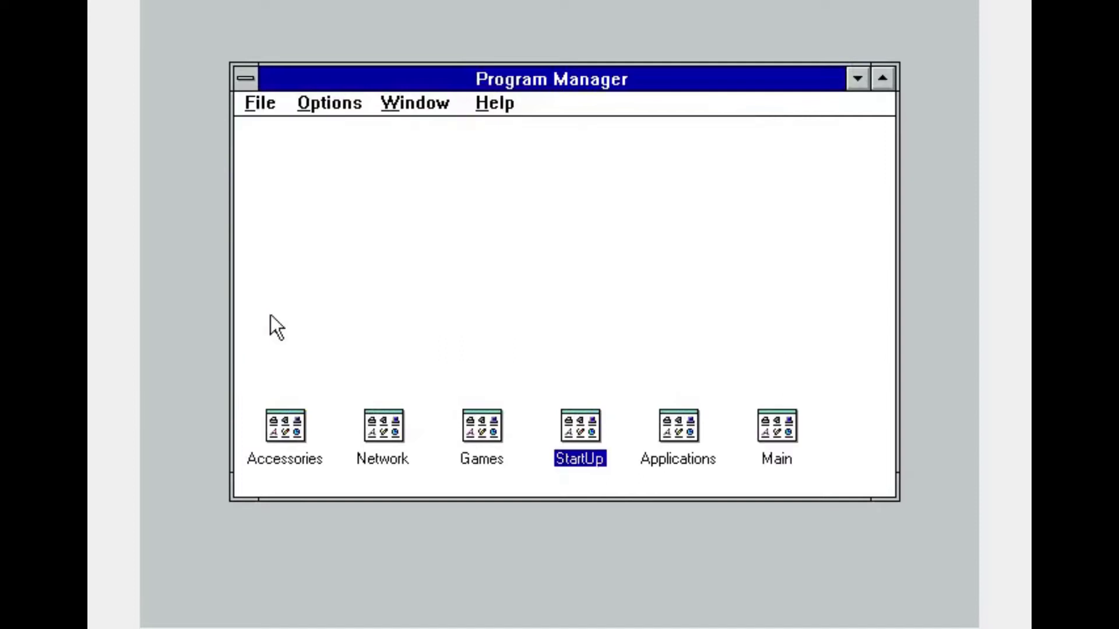
left_click(285, 418)
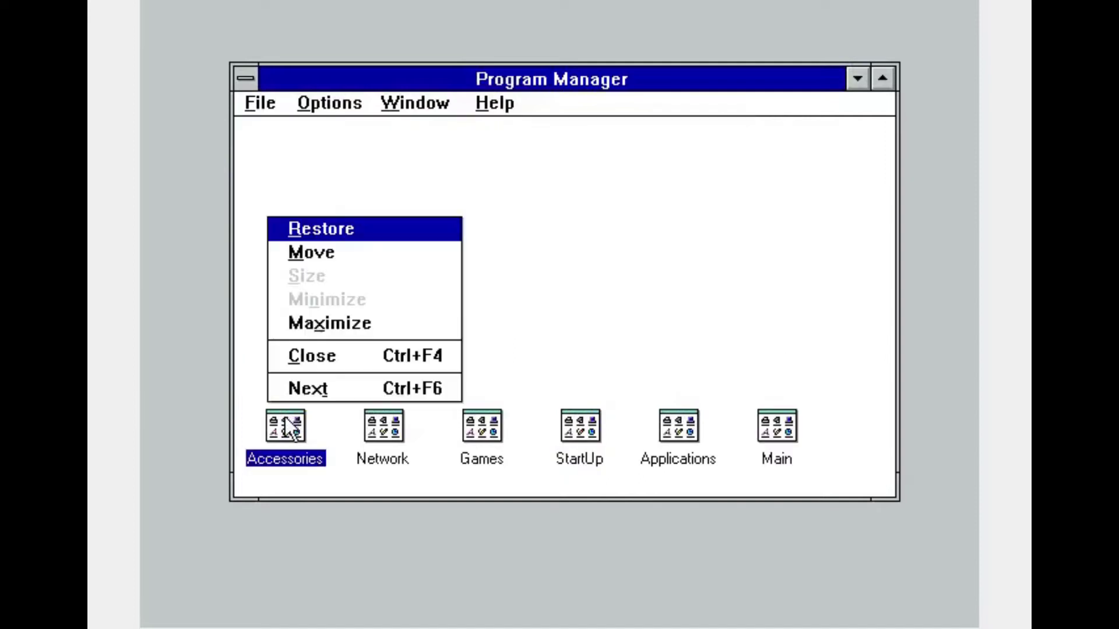
key("Return")
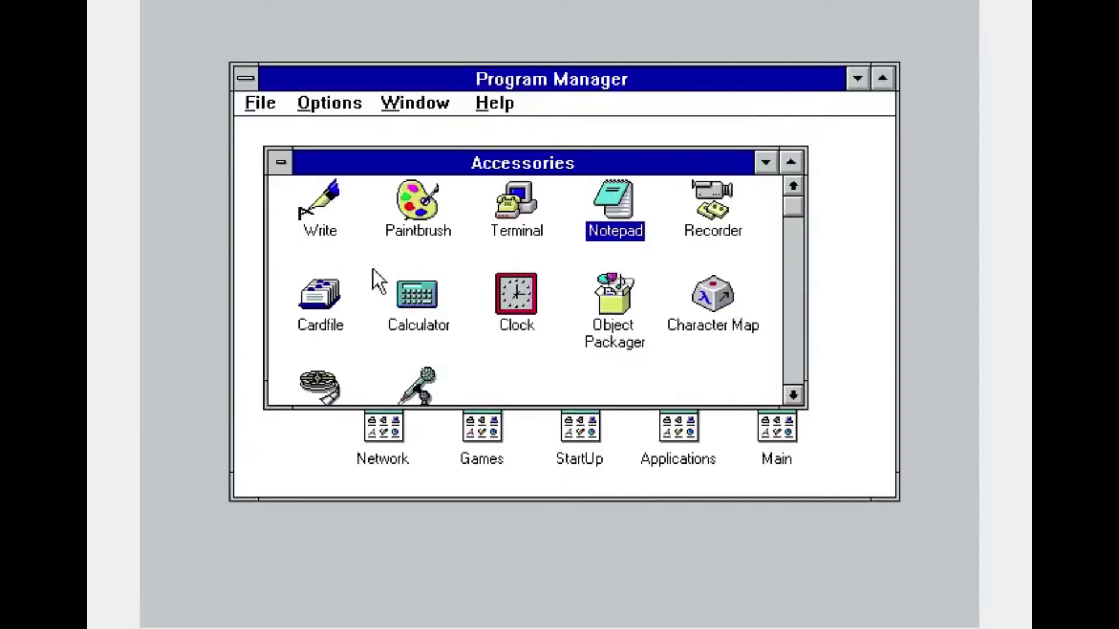
double_click(603, 218)
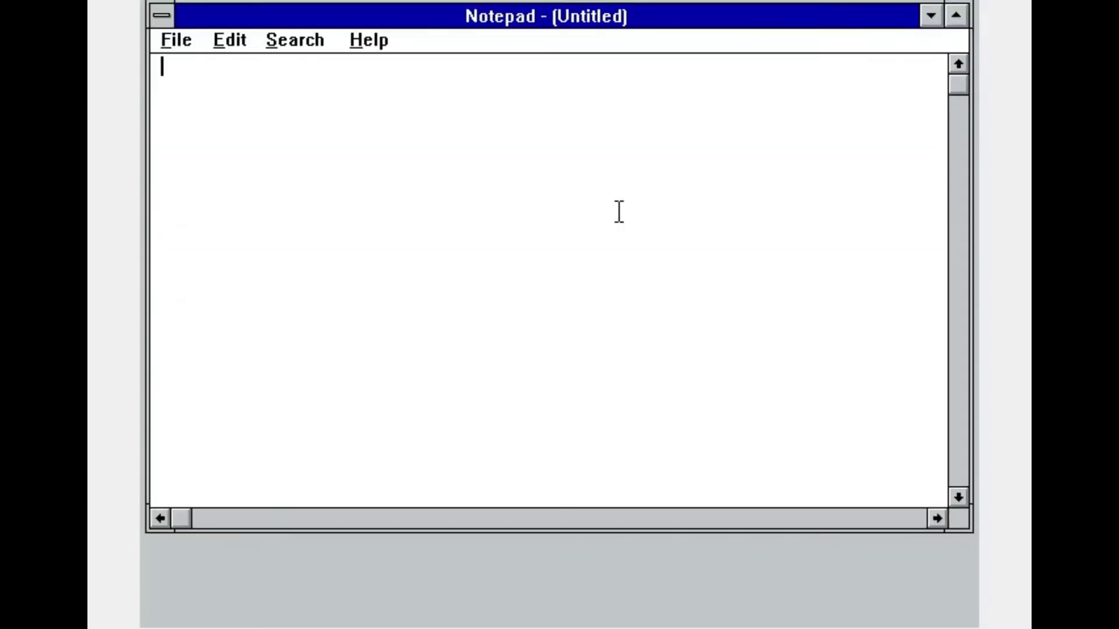
type("This is a ")
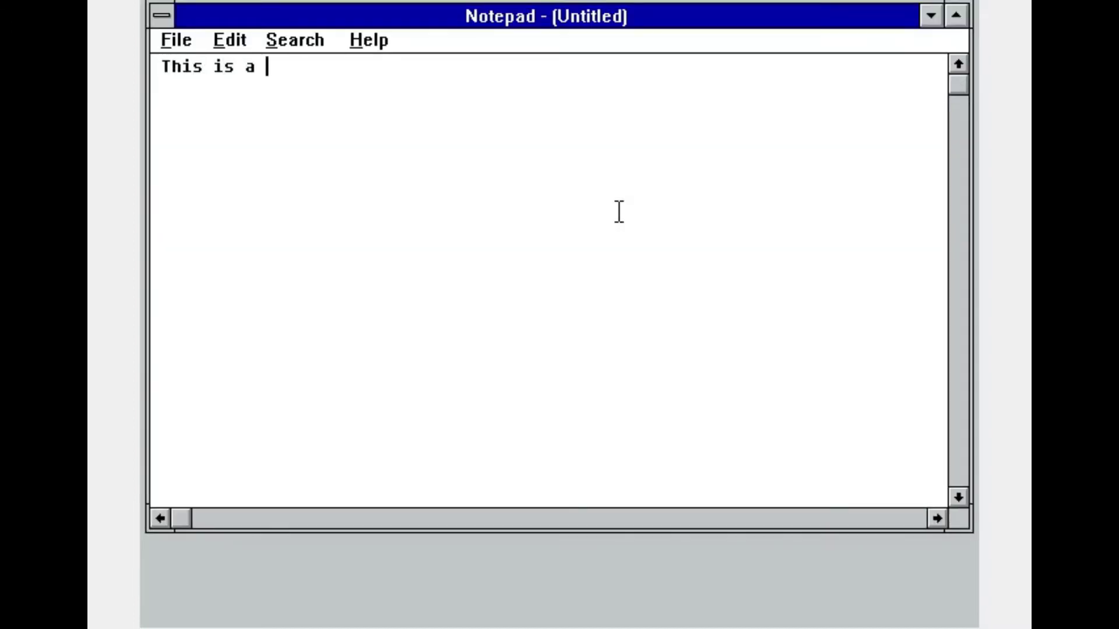
type("test file.")
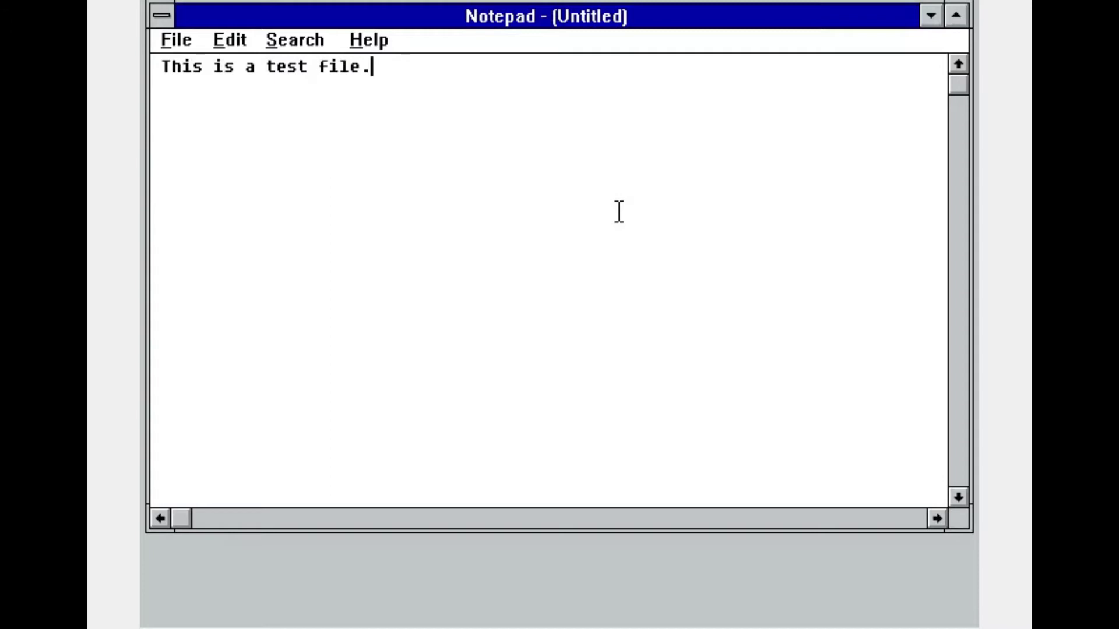
- In Save As, pick C:\test and try the name thisisalongfilename, which is rejected as invalid
left_click(184, 47)
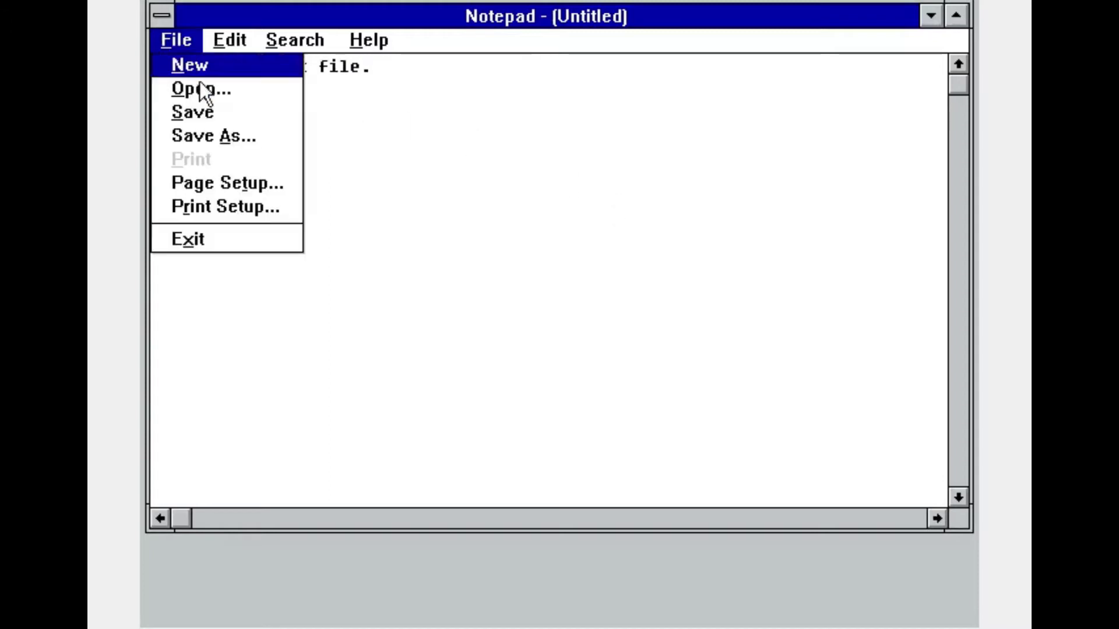
left_click(212, 135)
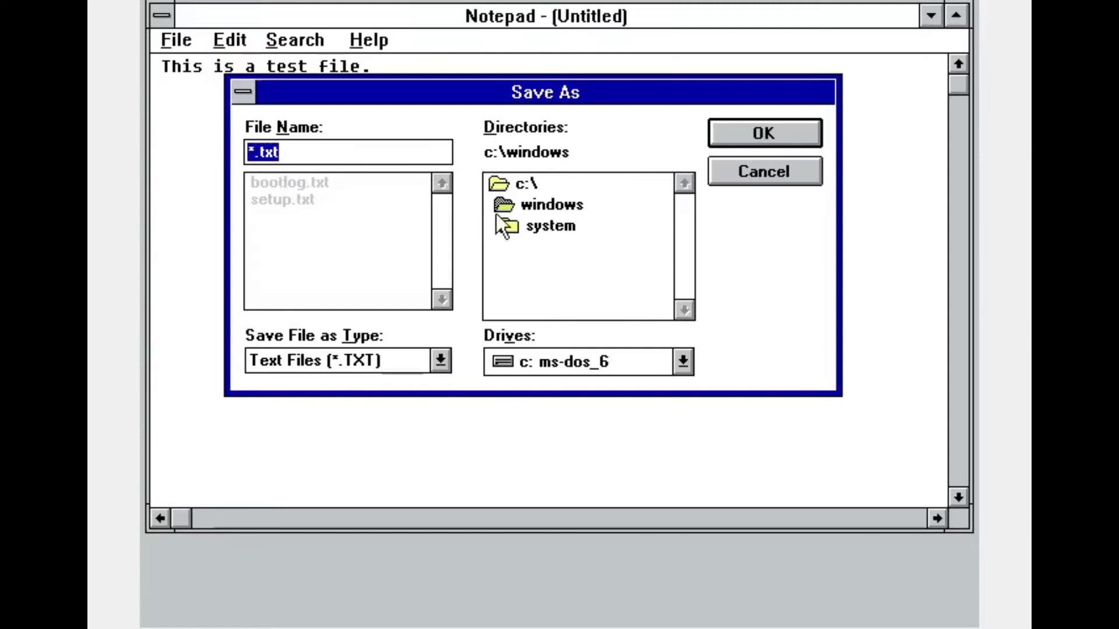
double_click(535, 183)
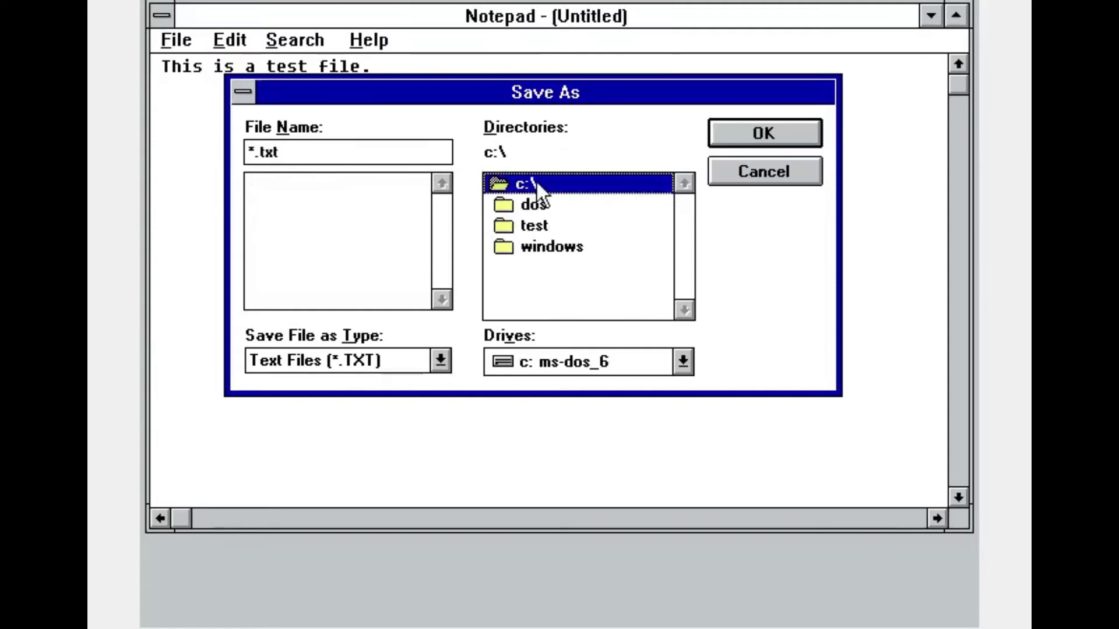
double_click(533, 225)
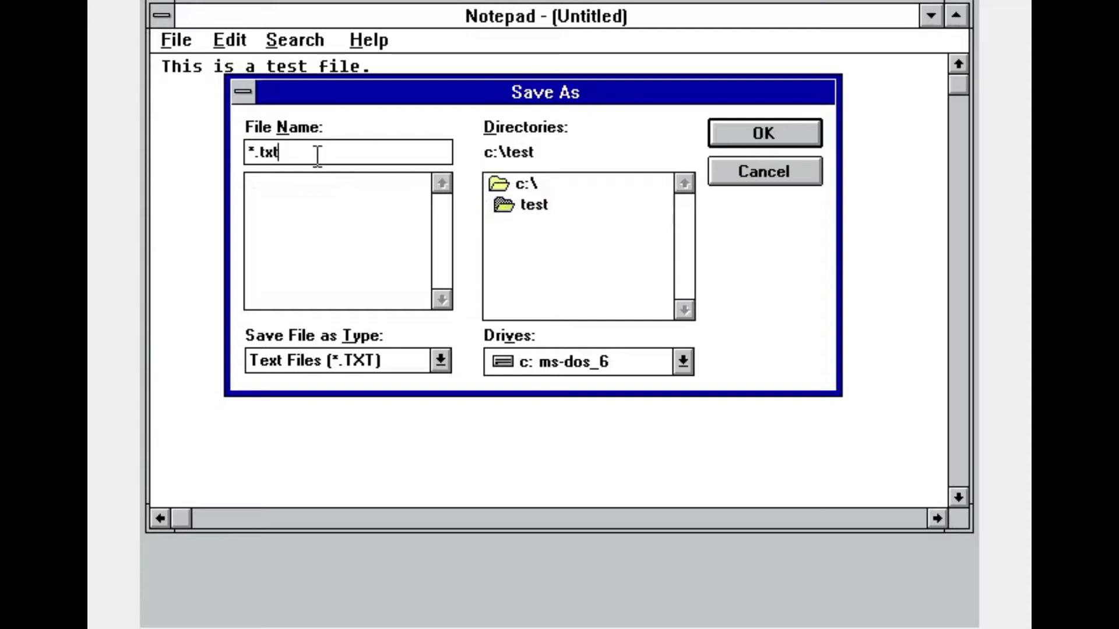
type("thi")
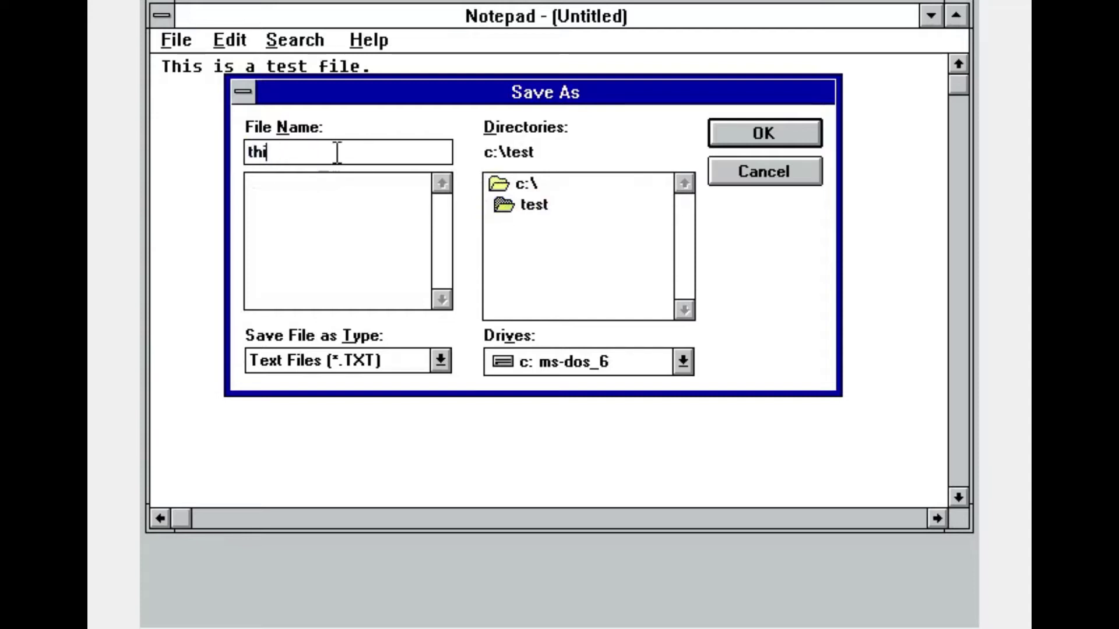
type("sisalongfilename")
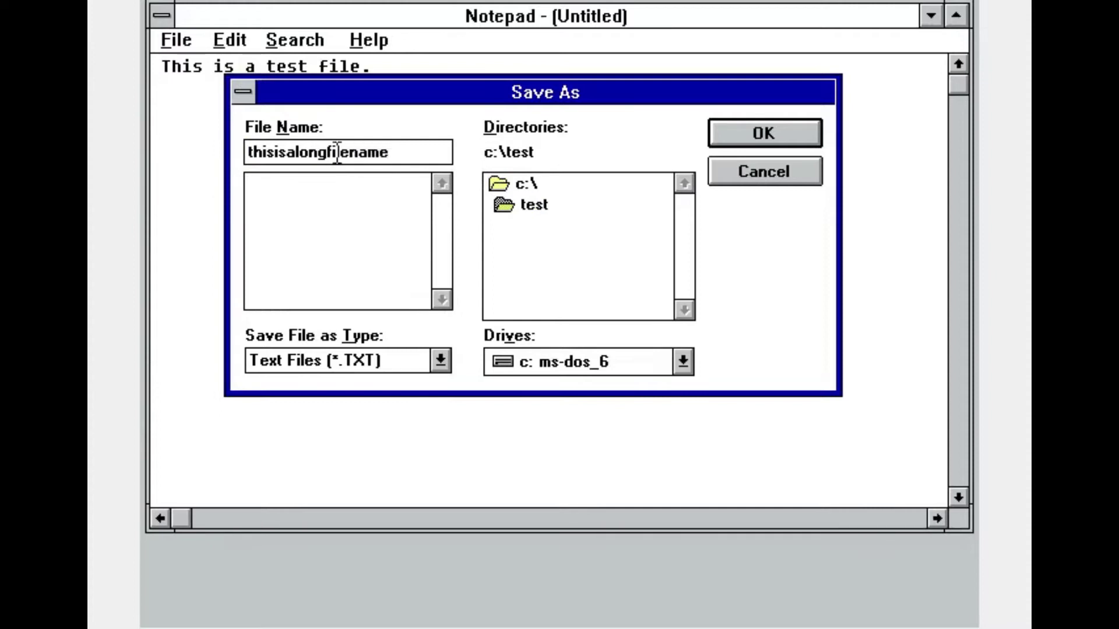
left_click(727, 141)
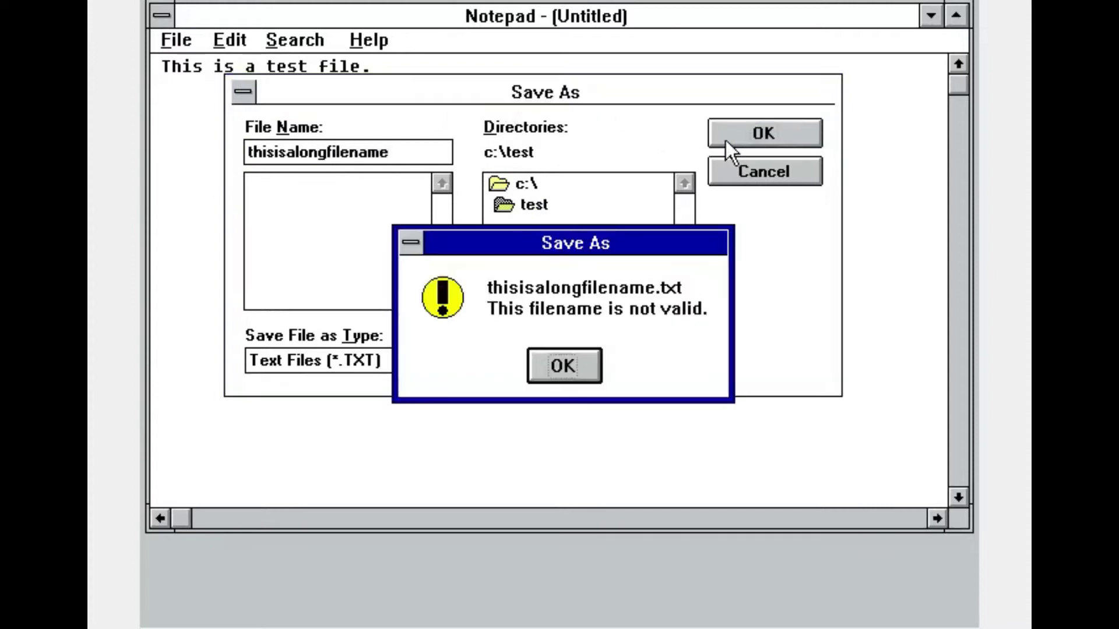
left_click(560, 365)
left_click(560, 366)
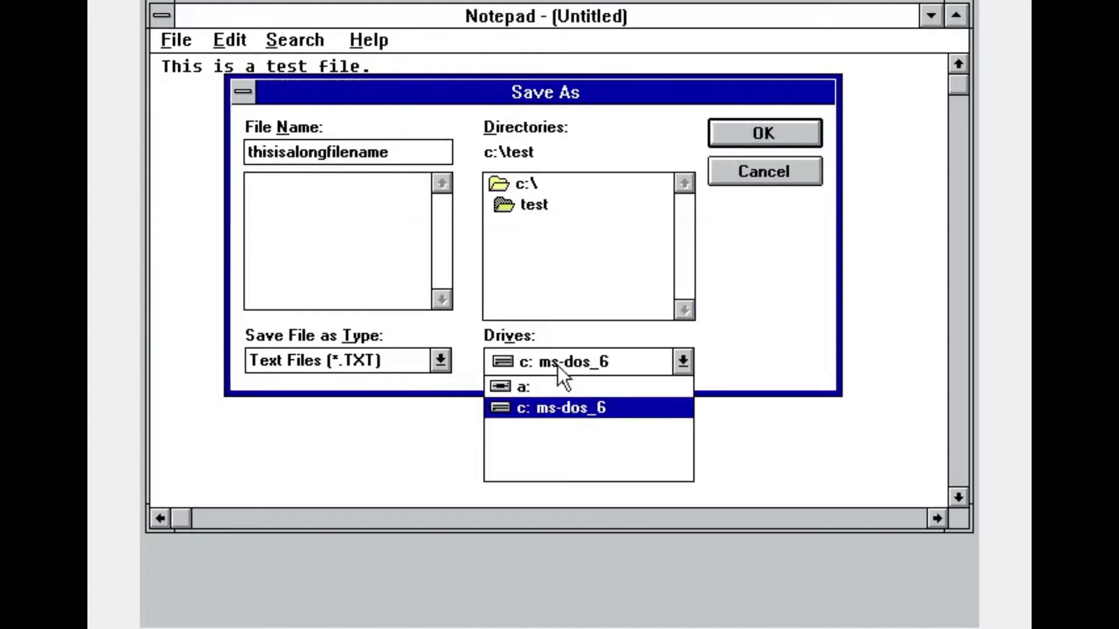
- Try longfilename and shortername, dismiss both invalid-name warnings, then enter short
double_click(353, 157)
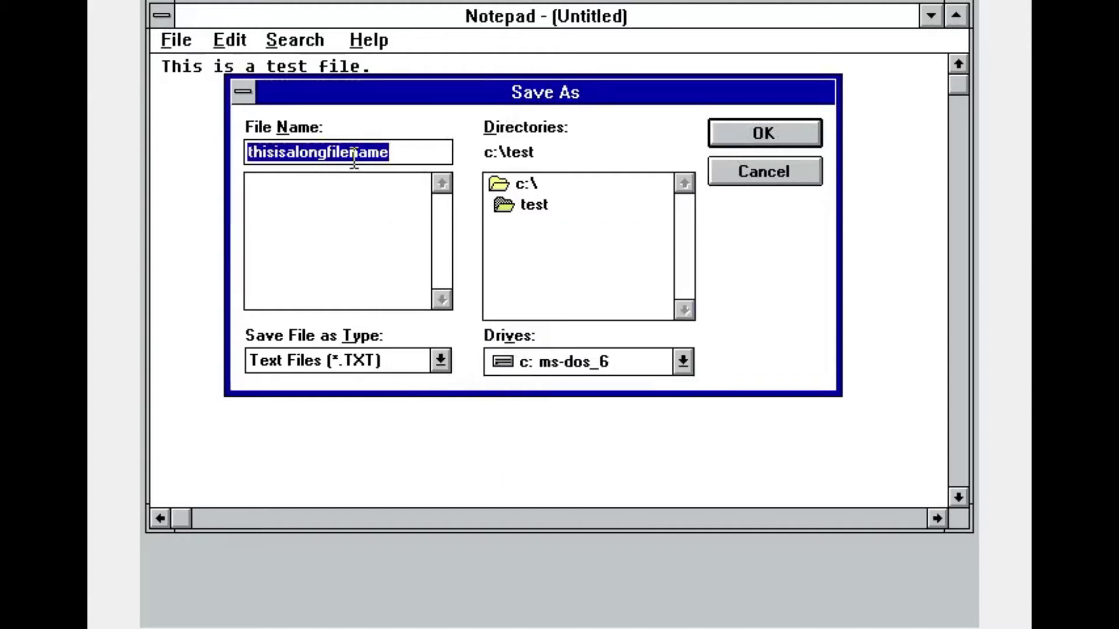
type("longfilename")
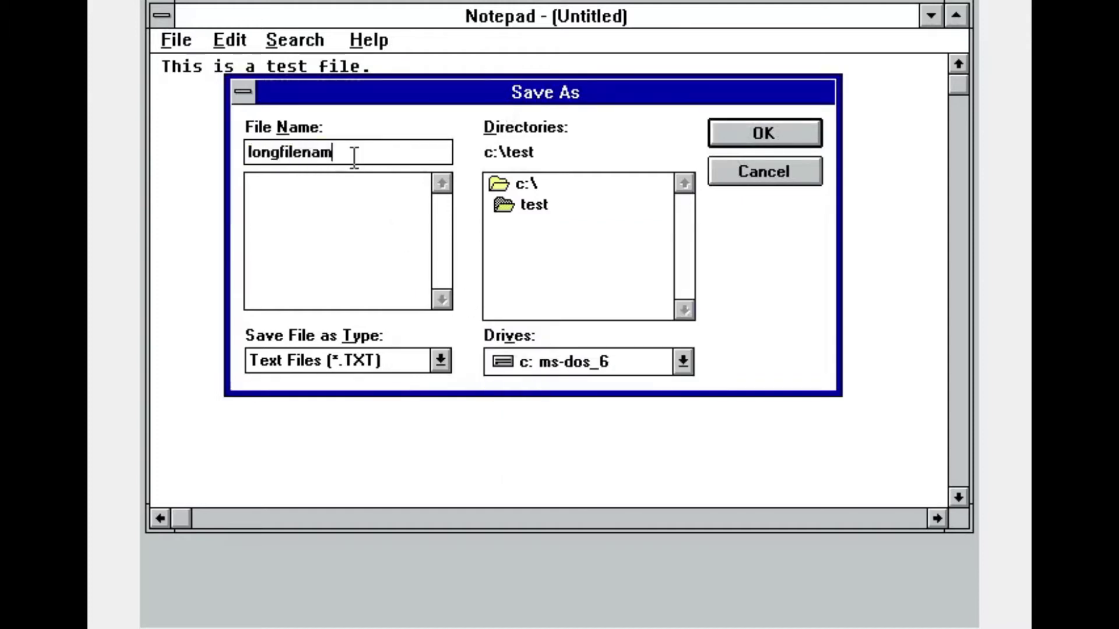
key("Return")
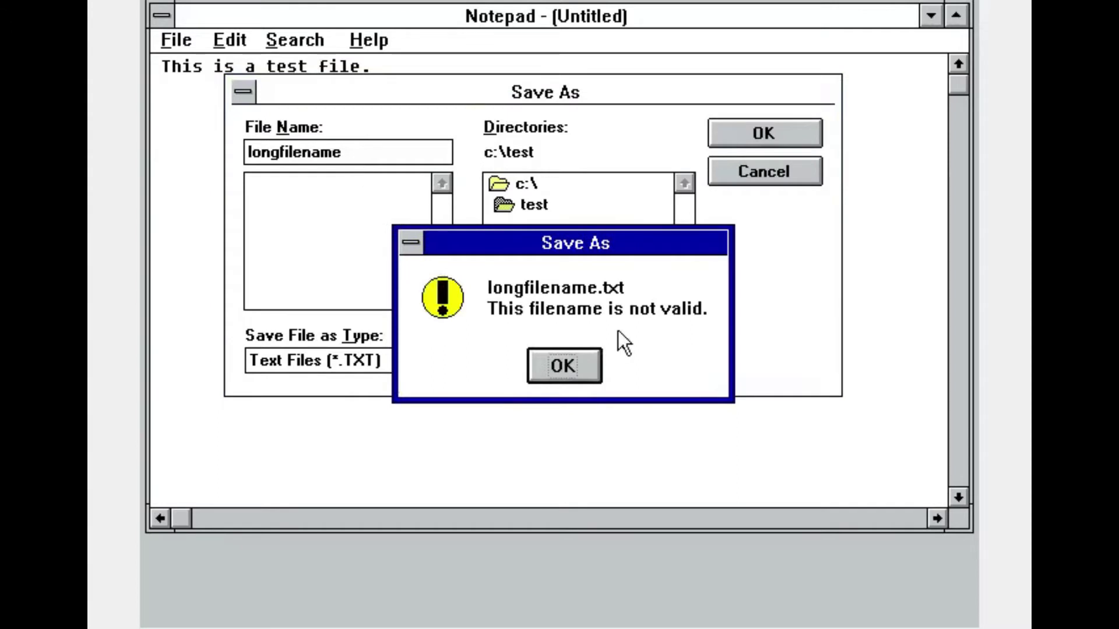
left_click(560, 376)
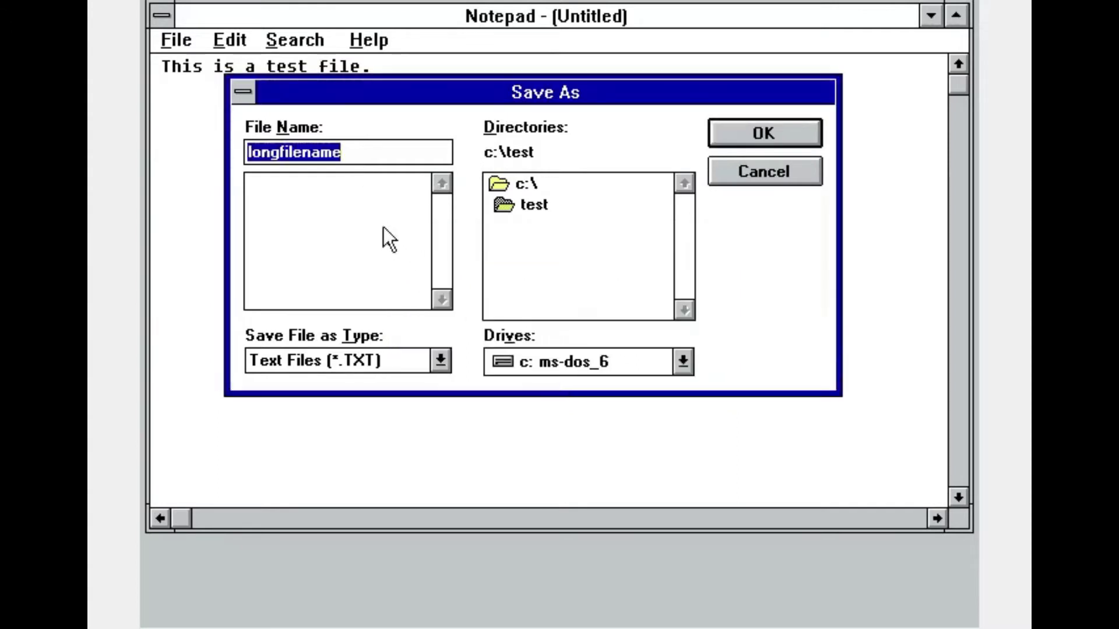
type("shortern")
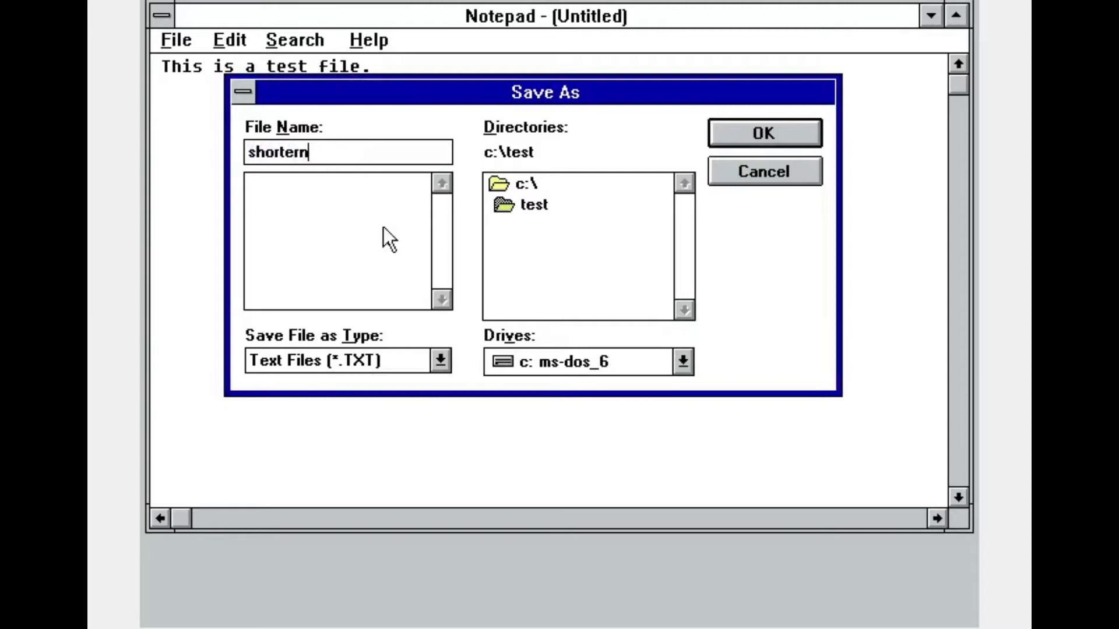
type("ame")
key("Return")
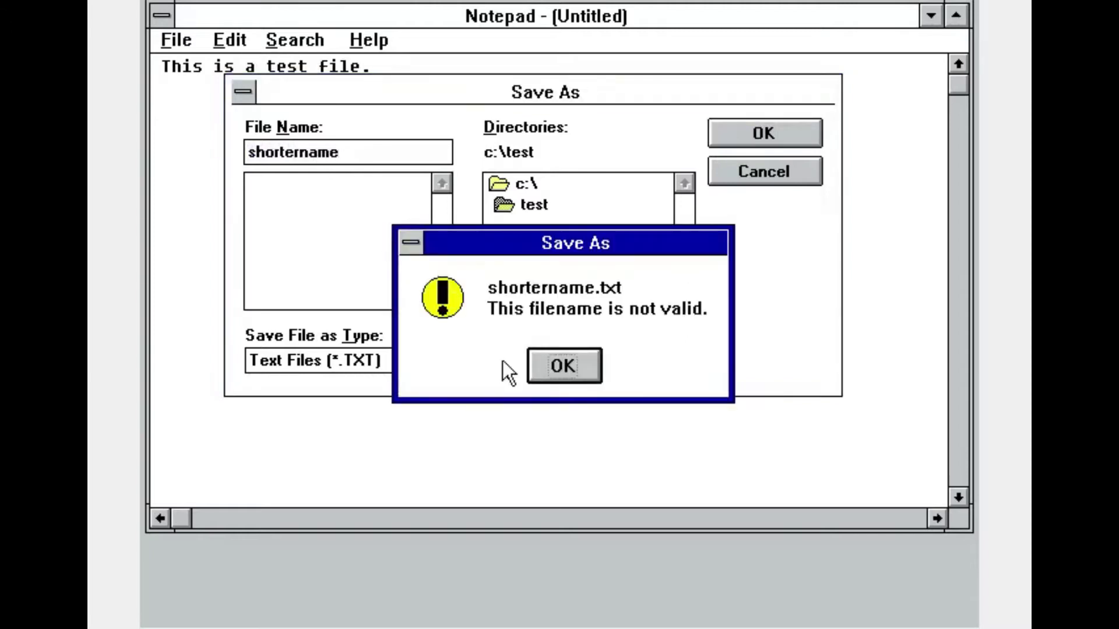
left_click(542, 365)
type("short")
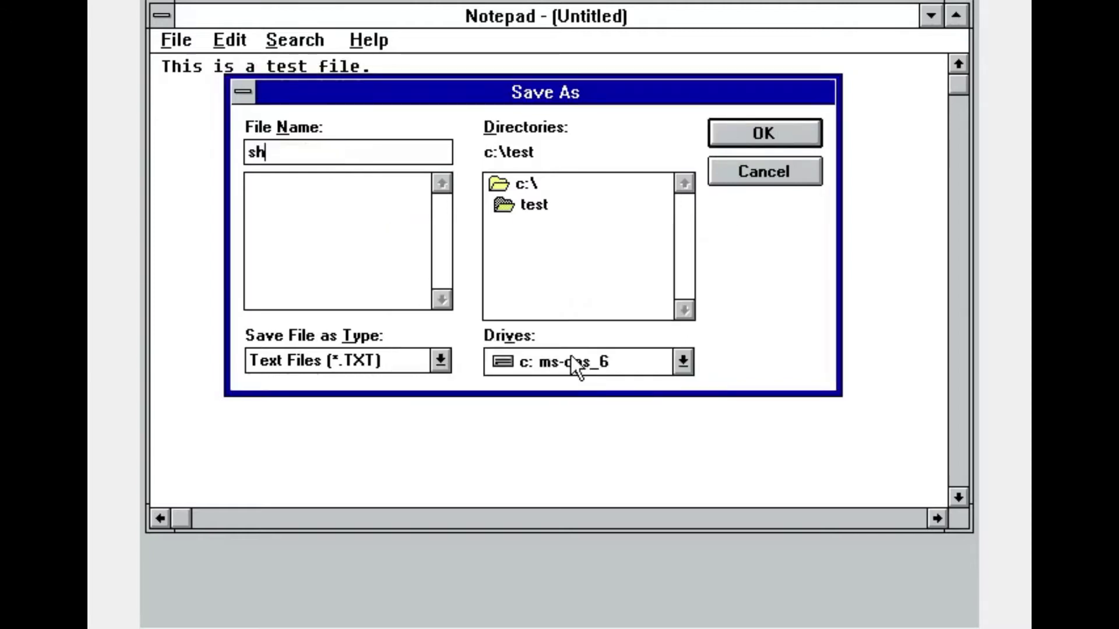
- Save the note as SHORT.TXT and exit Notepad
left_click(736, 145)
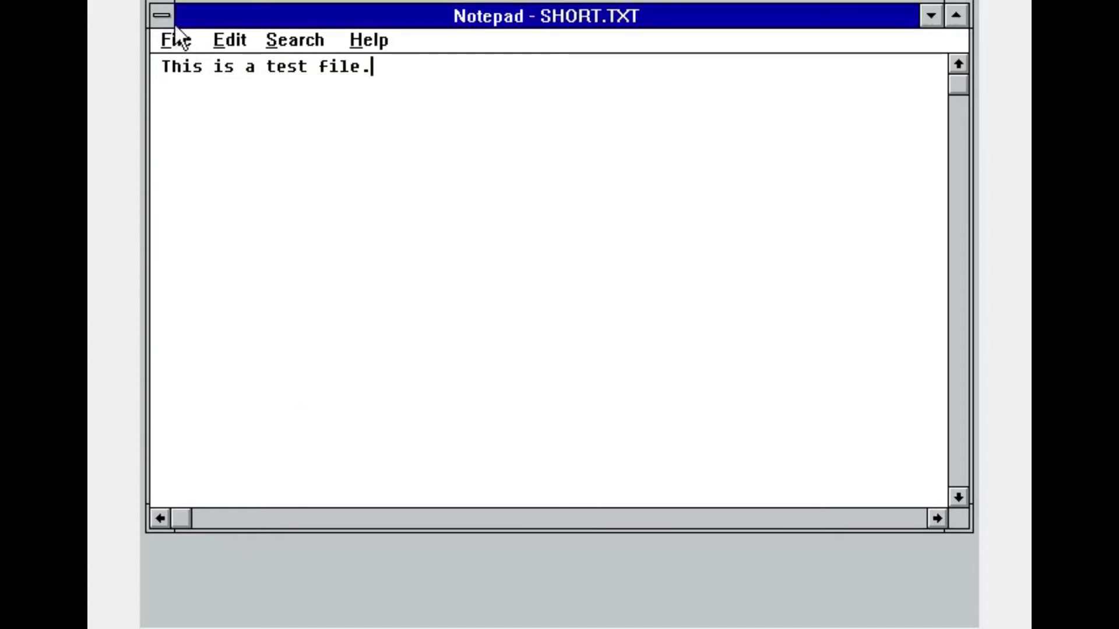
left_click(175, 50)
left_click(190, 239)
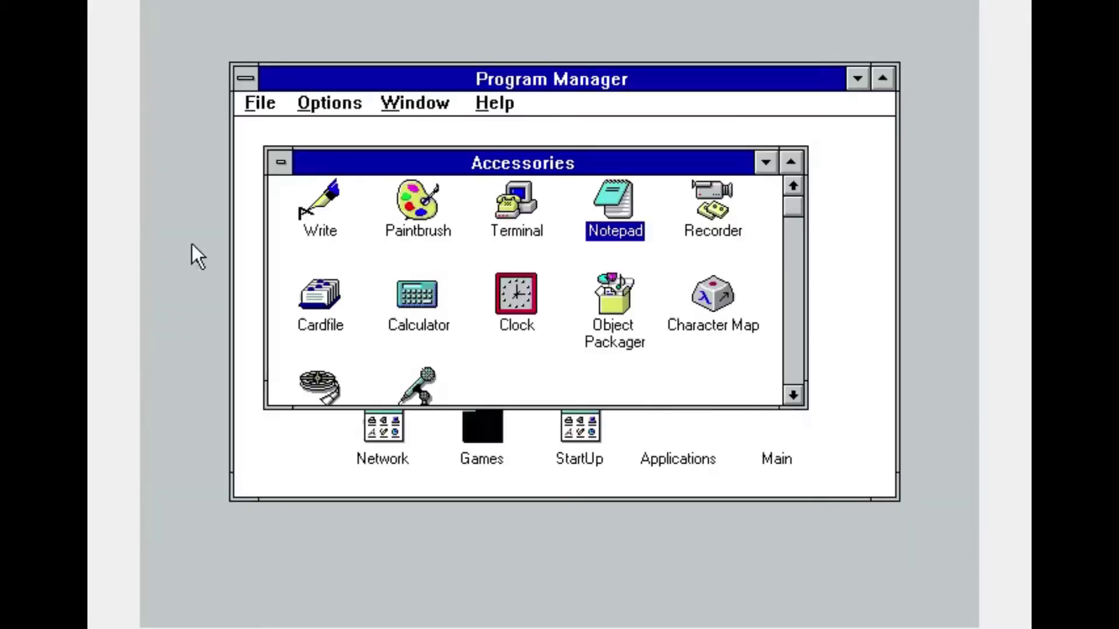
- Minimize the Accessories group and exit Windows to DOS
left_click(287, 170)
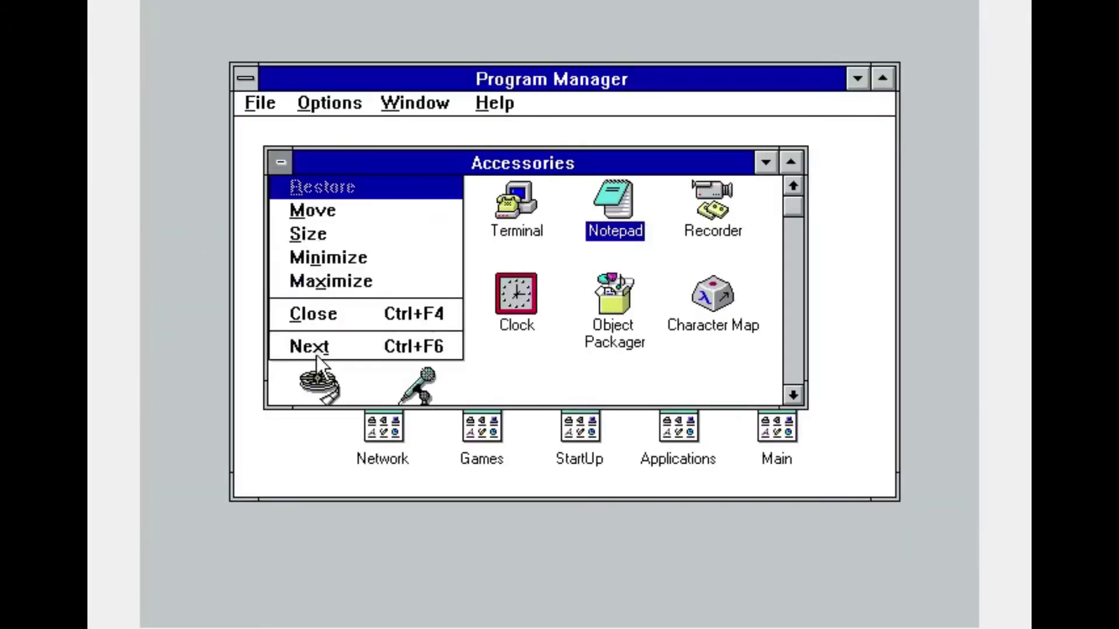
left_click(315, 313)
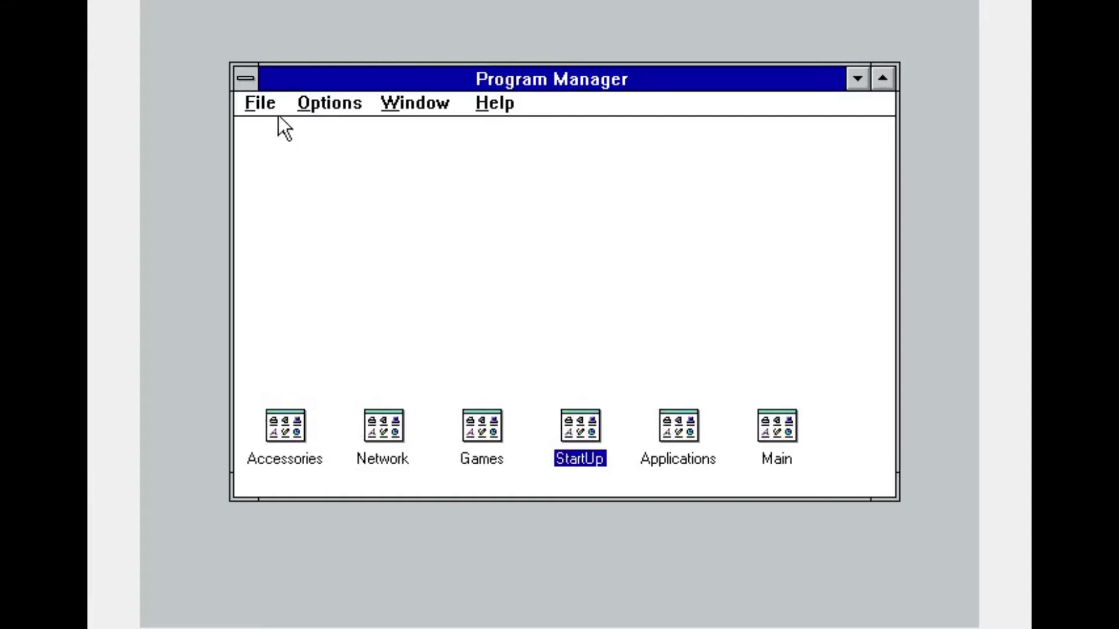
left_click(260, 103)
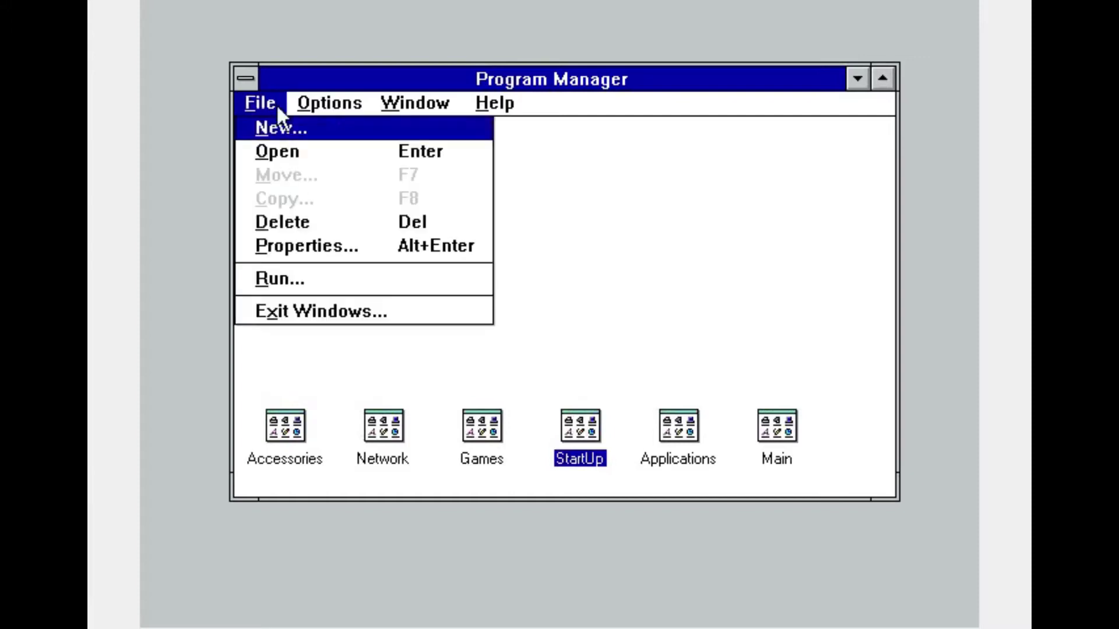
left_click(295, 303)
left_click(453, 348)
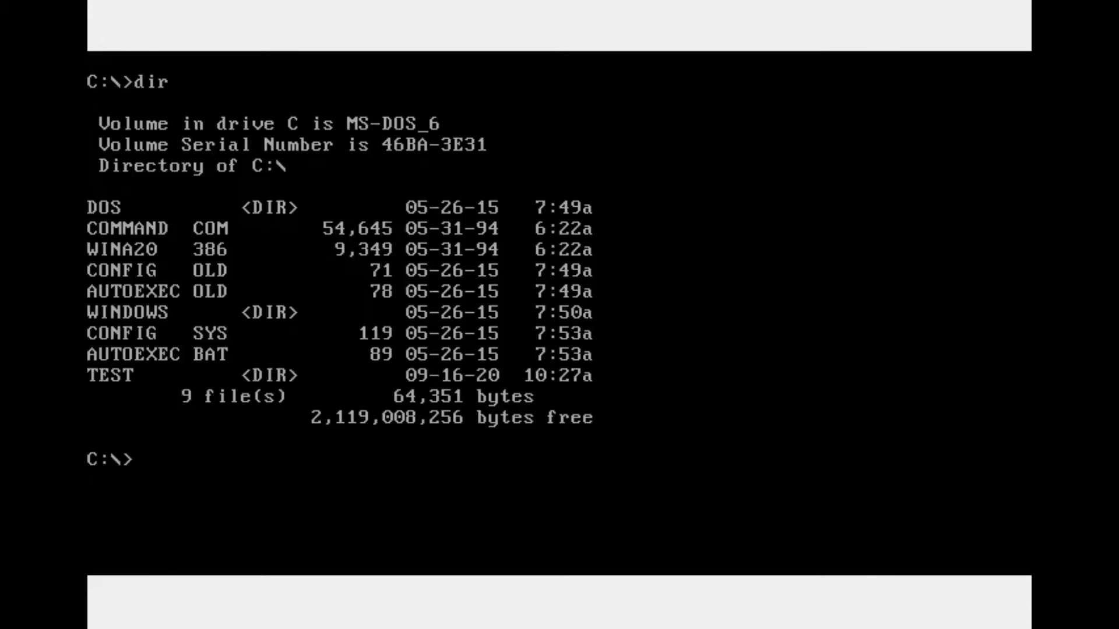
- At the DOS prompt, list C:\, enter TEST, list it, and print short.txt with type
type("cd test")
key("Return")
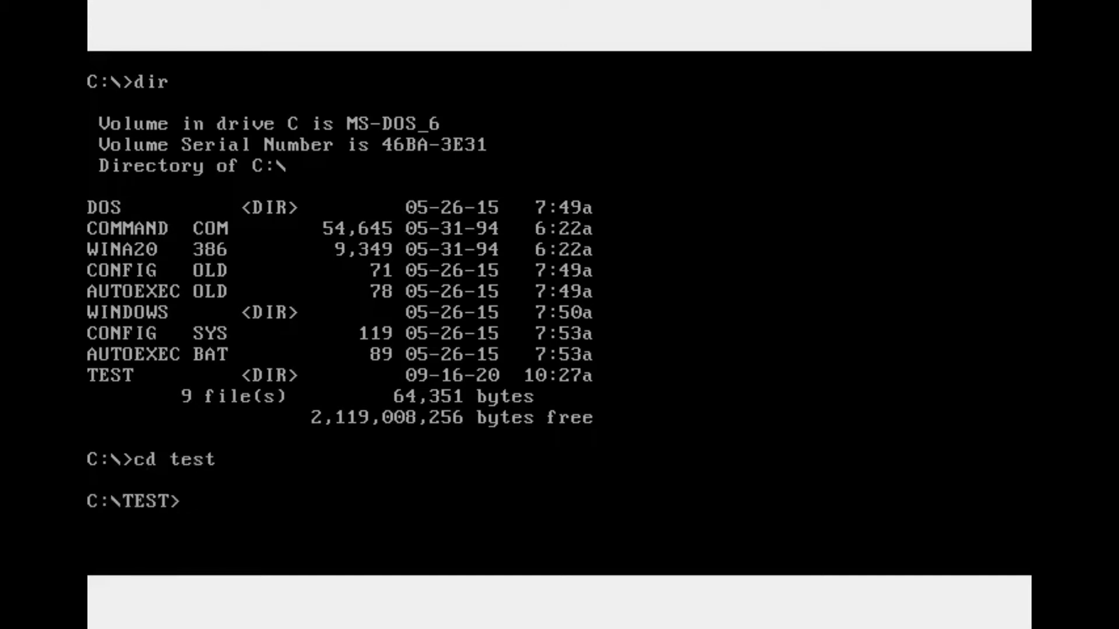
type("dir")
key("Return")
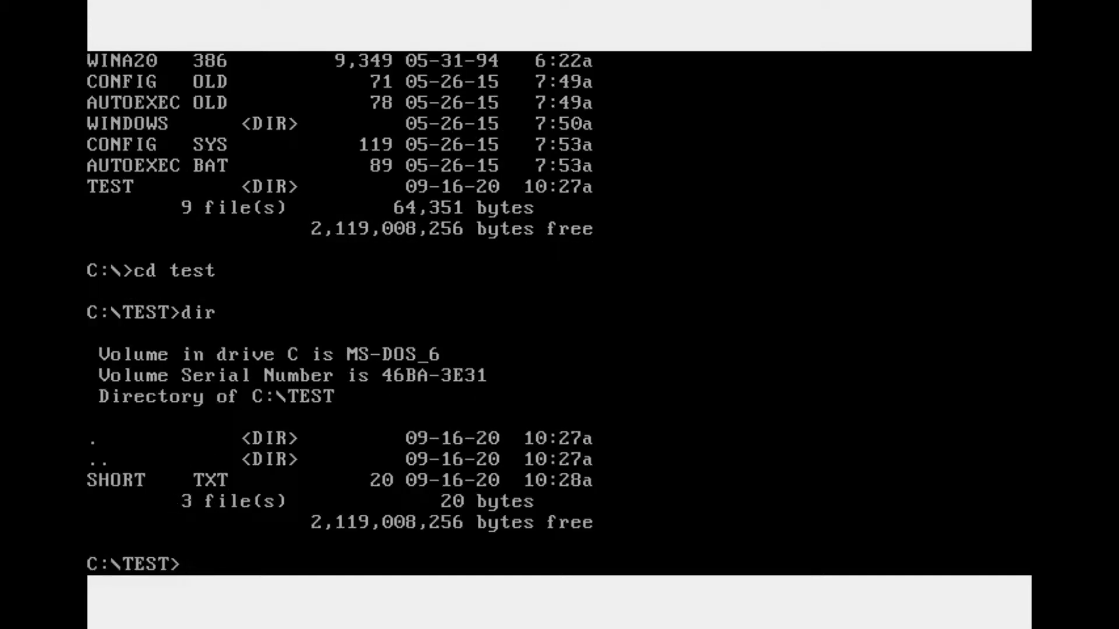
type("type short.t")
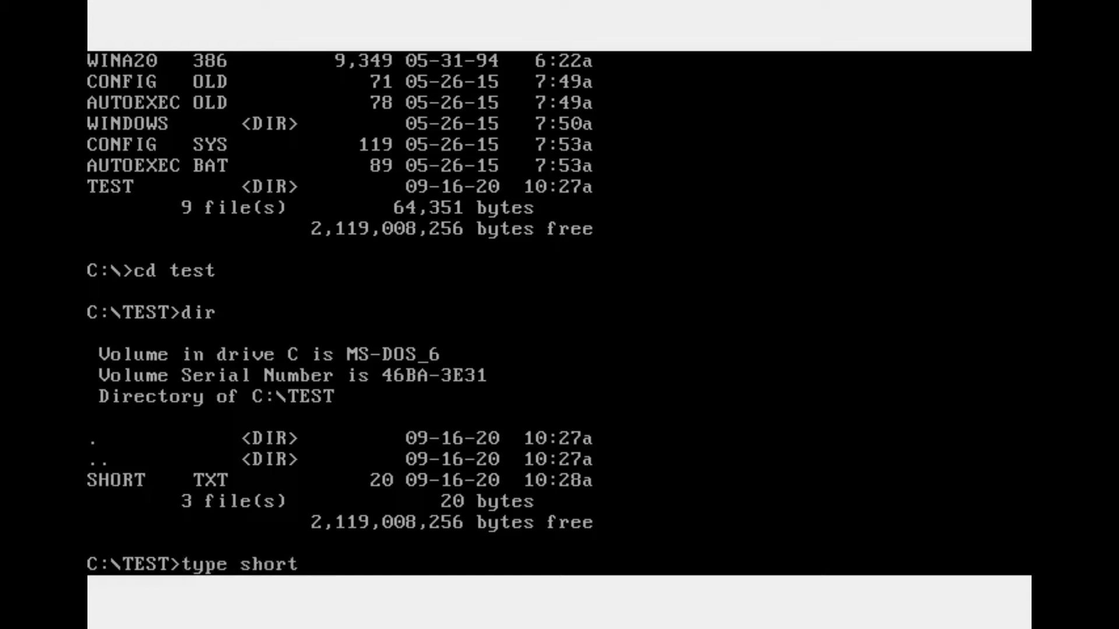
type("xt")
key("Return")
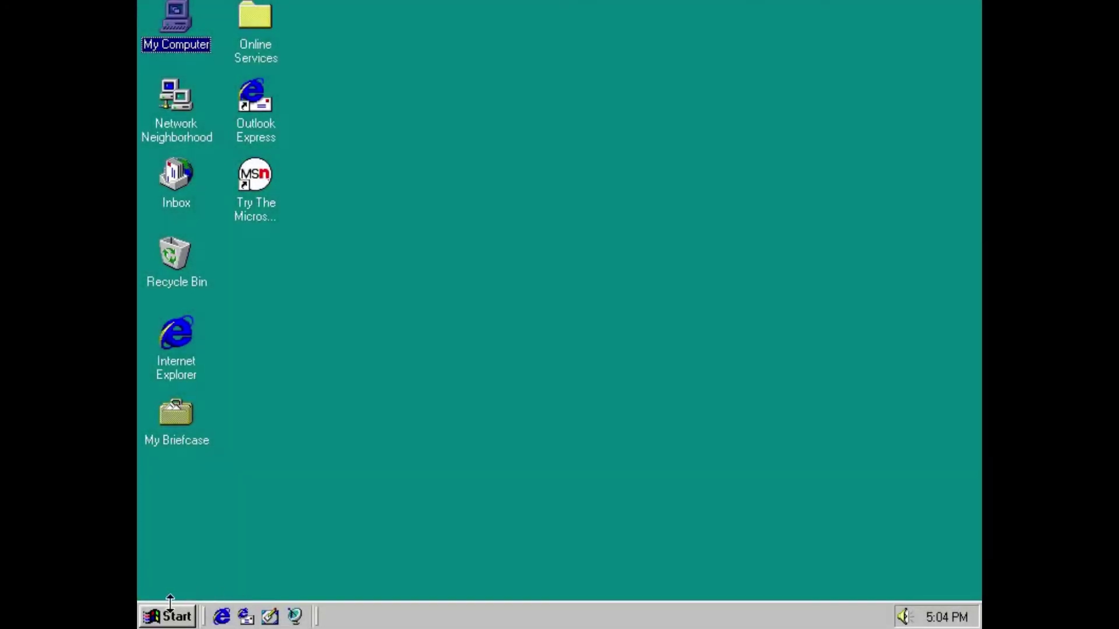
- Launch Notepad from the Start menu and type 'This is a test file.'
left_click(175, 616)
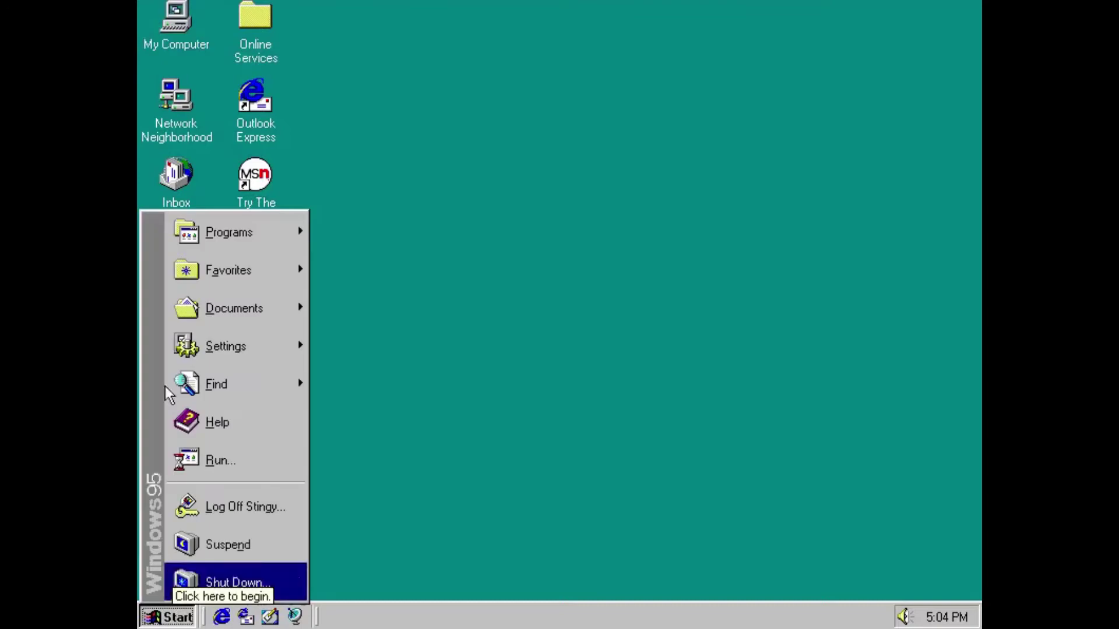
mouse_move(250, 239)
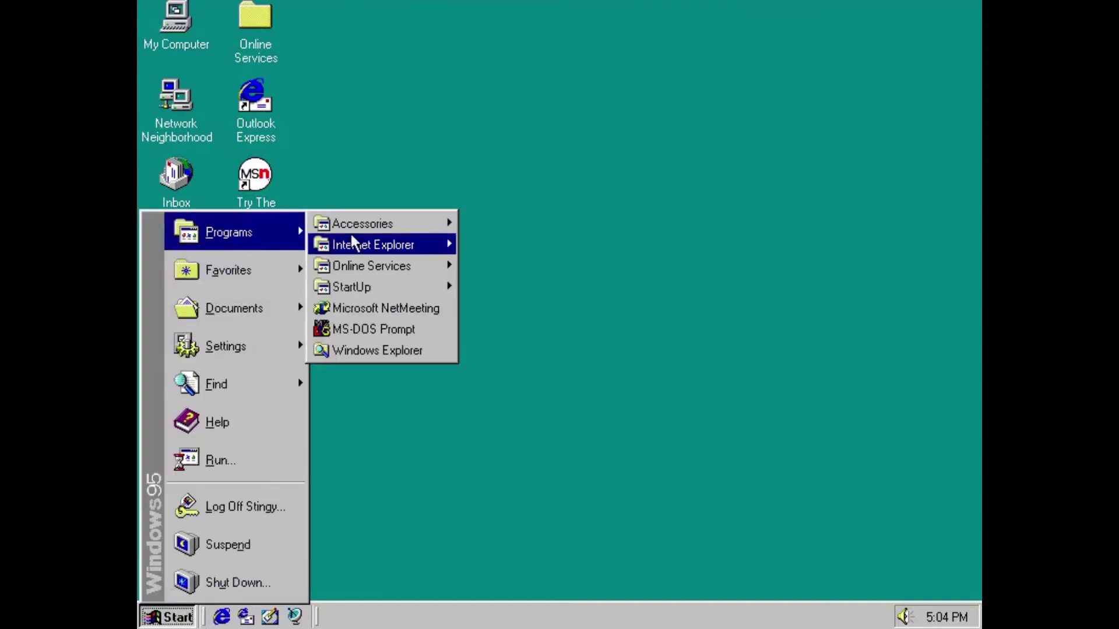
mouse_move(406, 217)
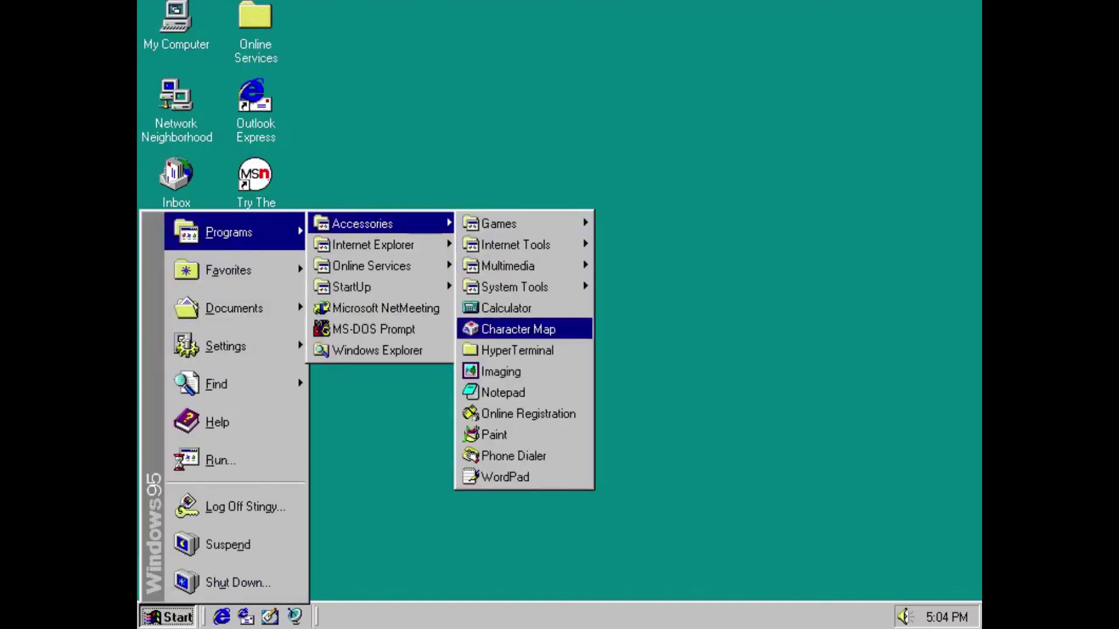
left_click(536, 389)
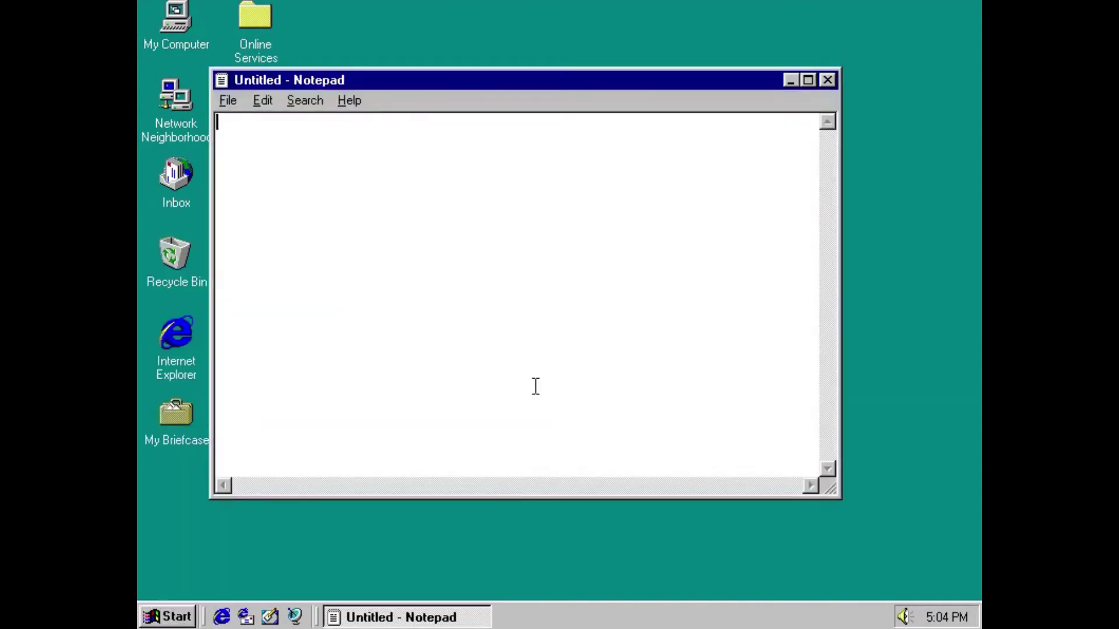
type("This is a test file.")
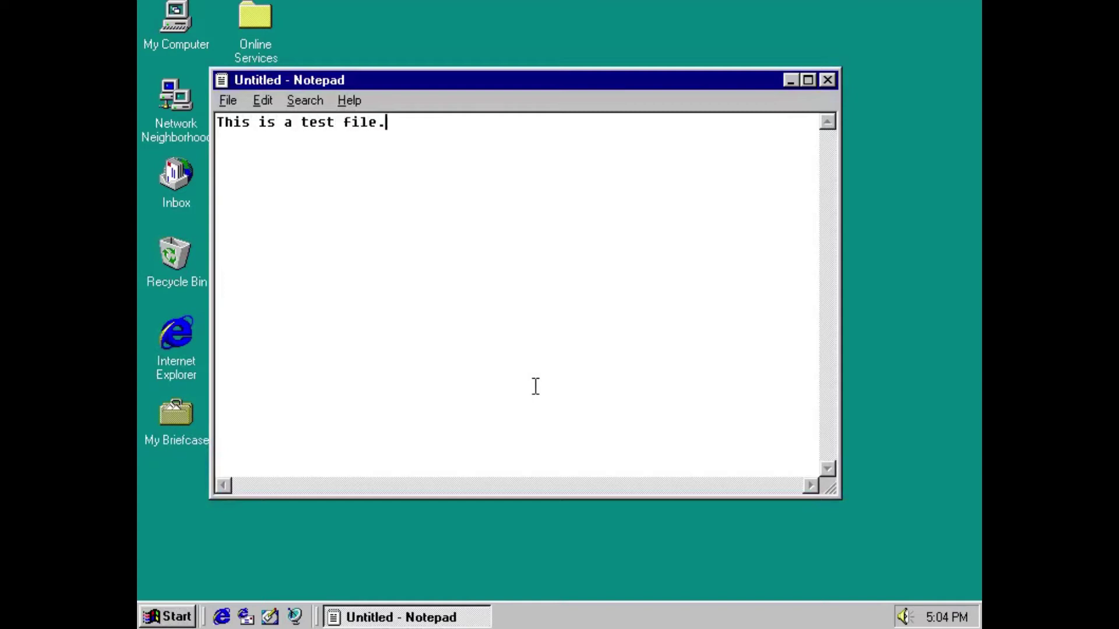
- Save the note in a new folder testfolder as thisisaveryveryverylongfilenmae
left_click(226, 100)
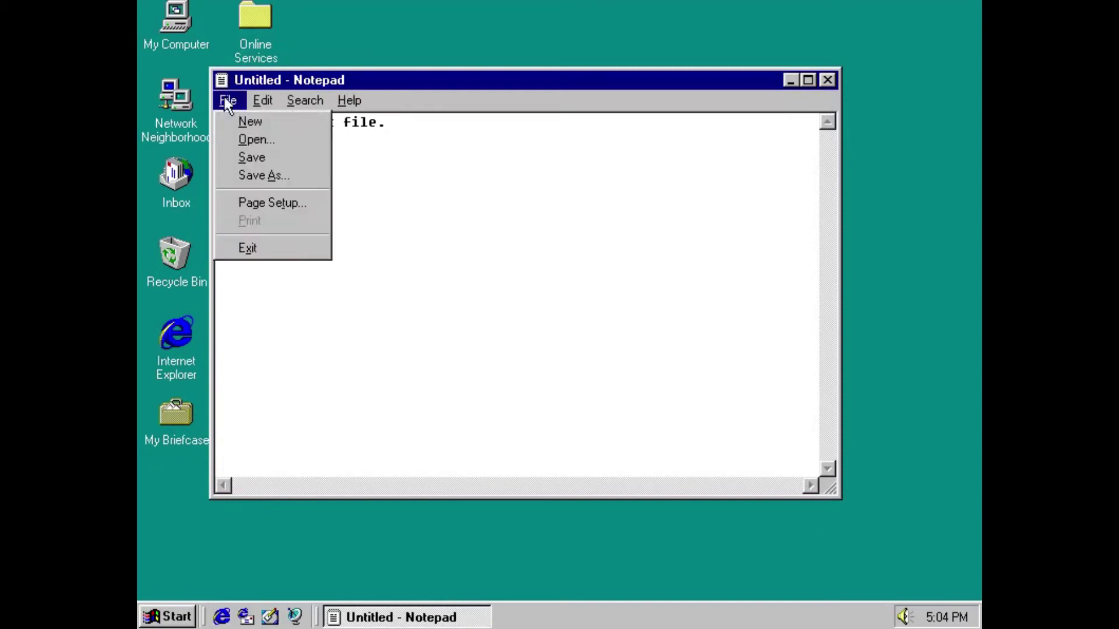
left_click(271, 175)
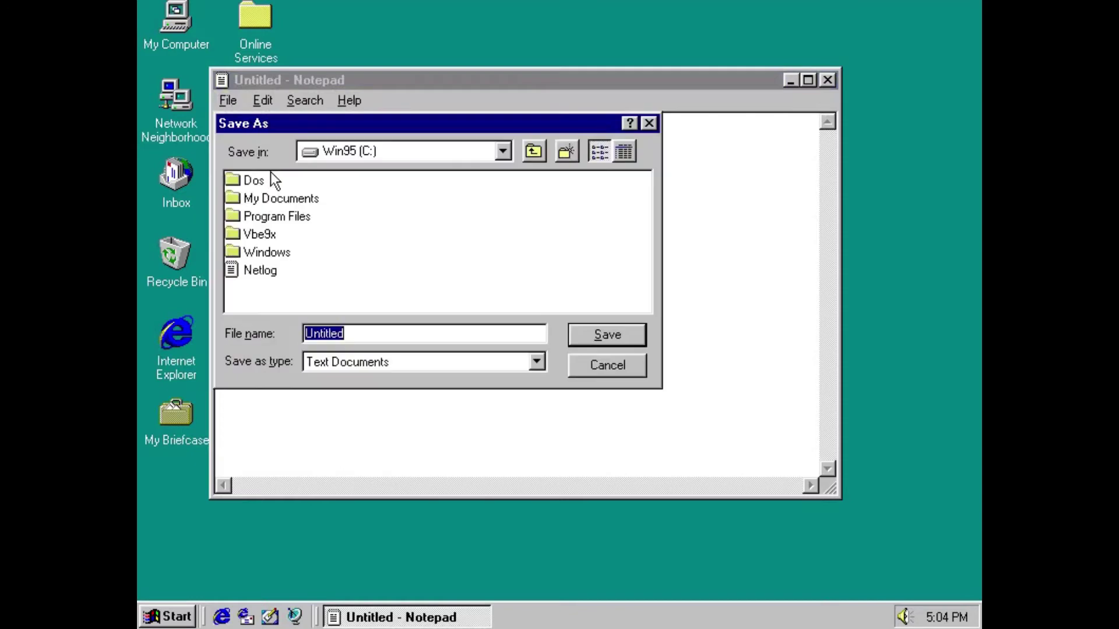
left_click(566, 152)
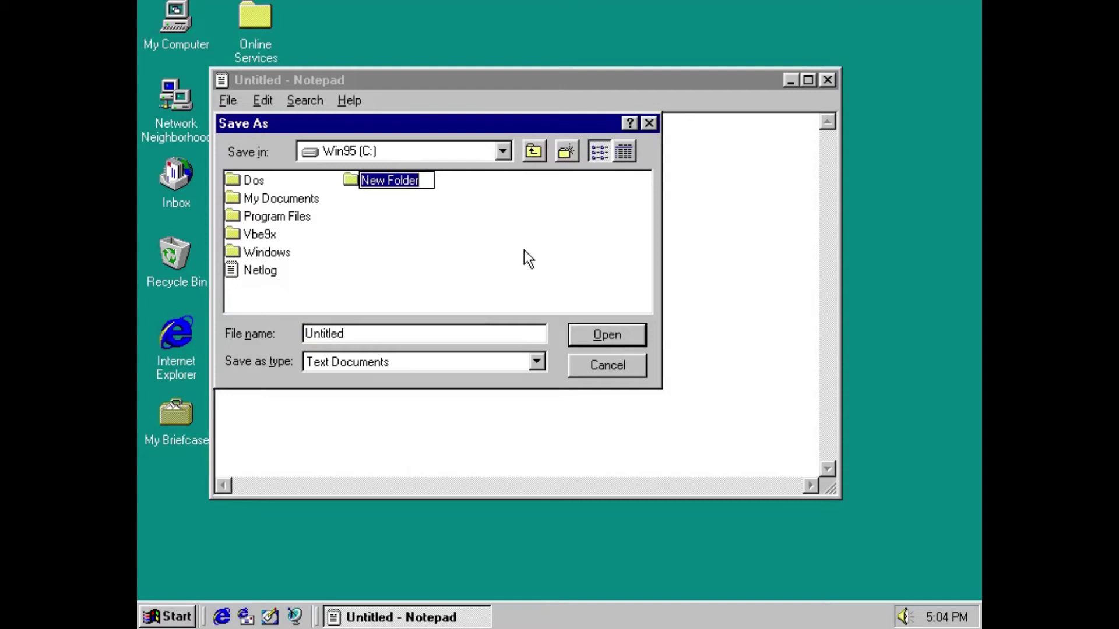
type("testfolder")
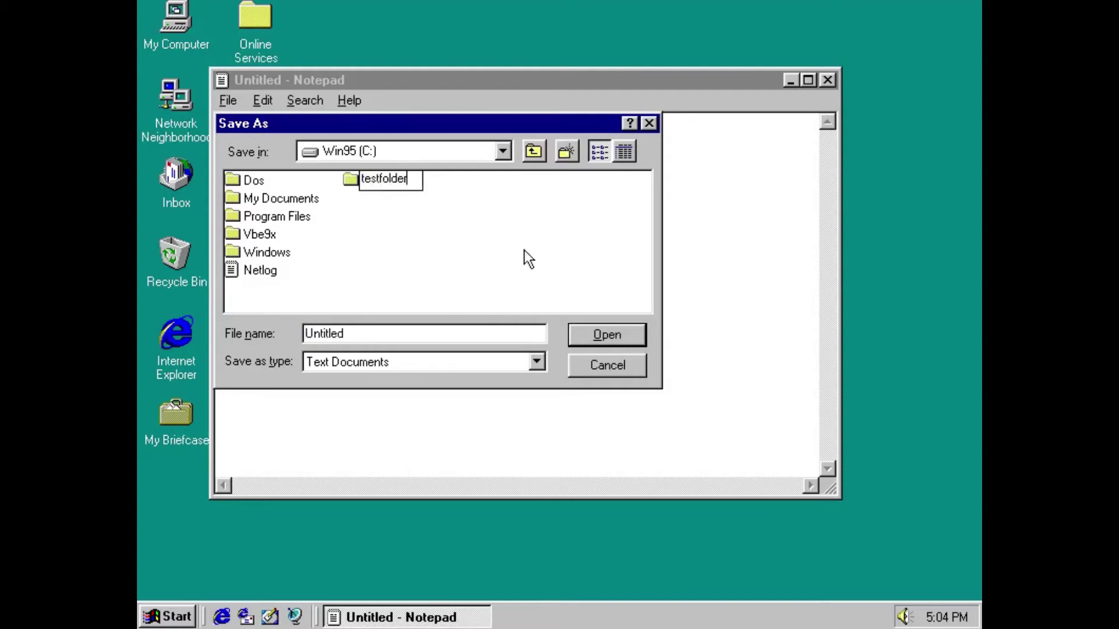
key("Return")
key("Return")
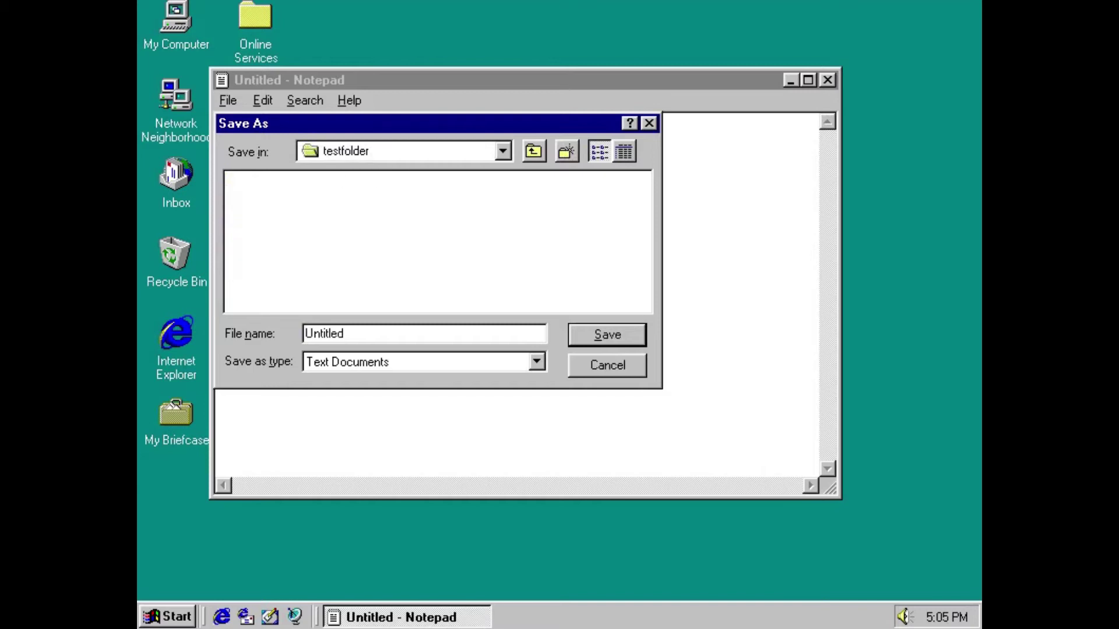
double_click(390, 337)
type("thisisaveryveryvery")
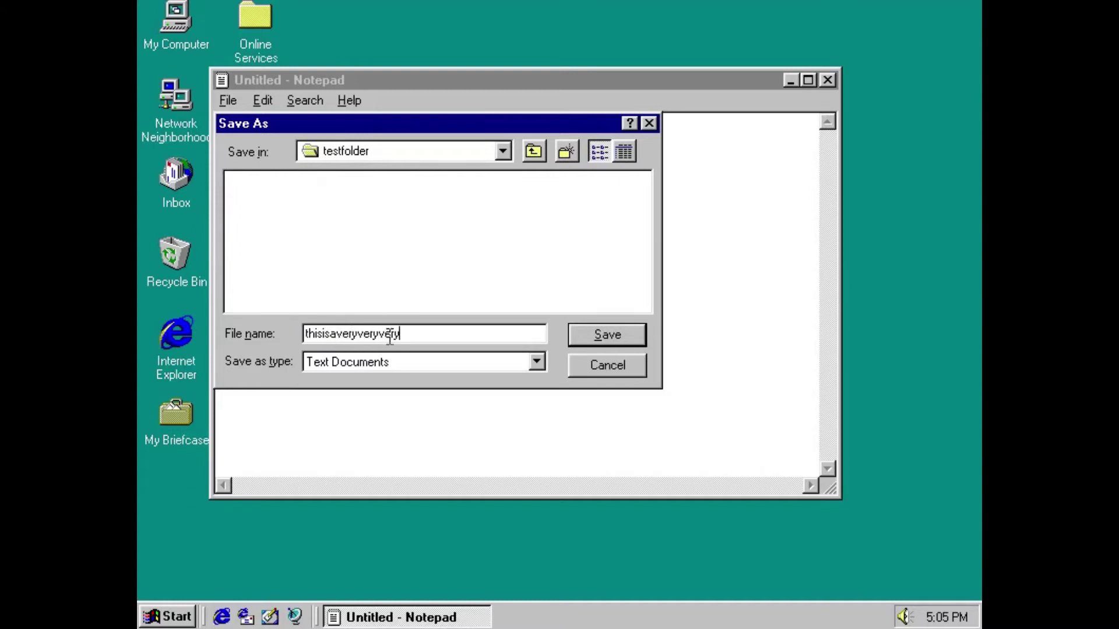
type("longfilenmae")
left_click(614, 326)
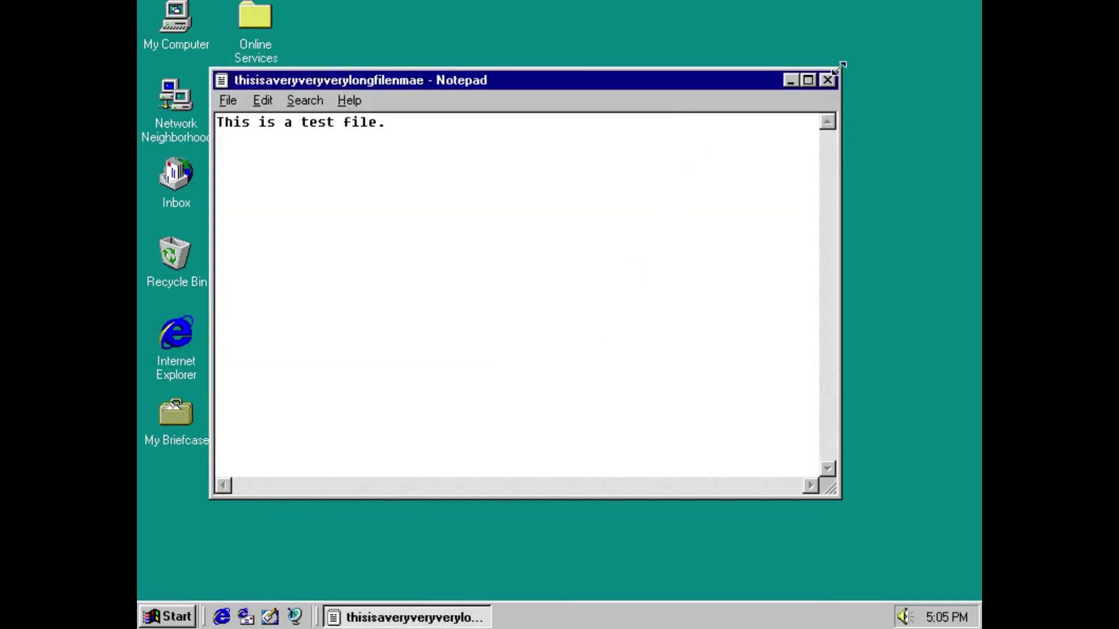
- Close Notepad and open testfolder on Win95 (C:) through My Computer
left_click(829, 79)
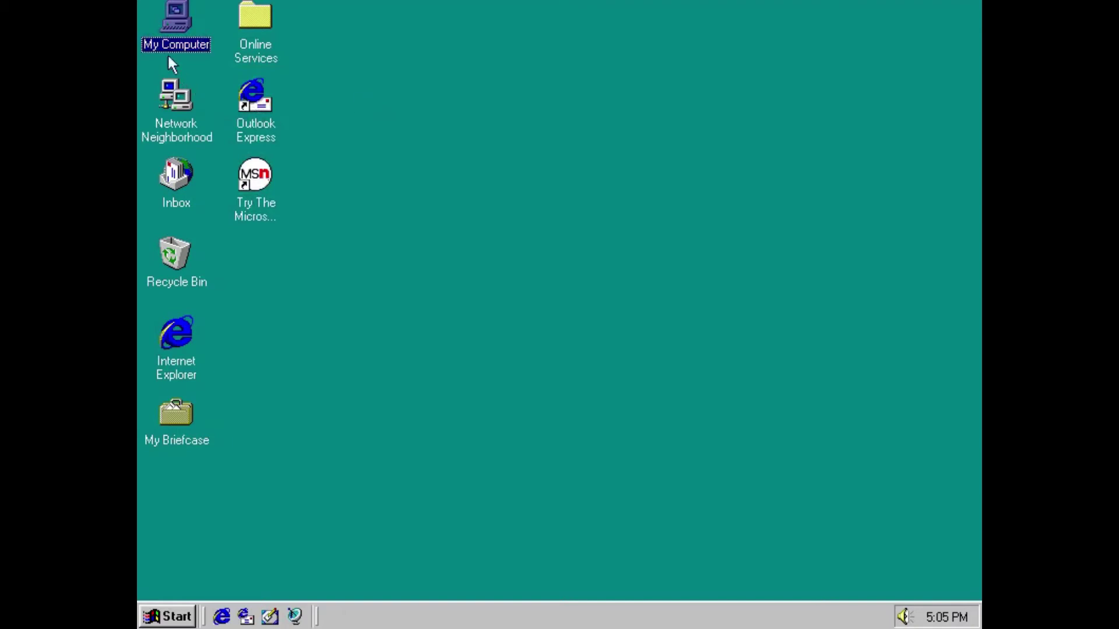
left_click(179, 26)
double_click(156, 37)
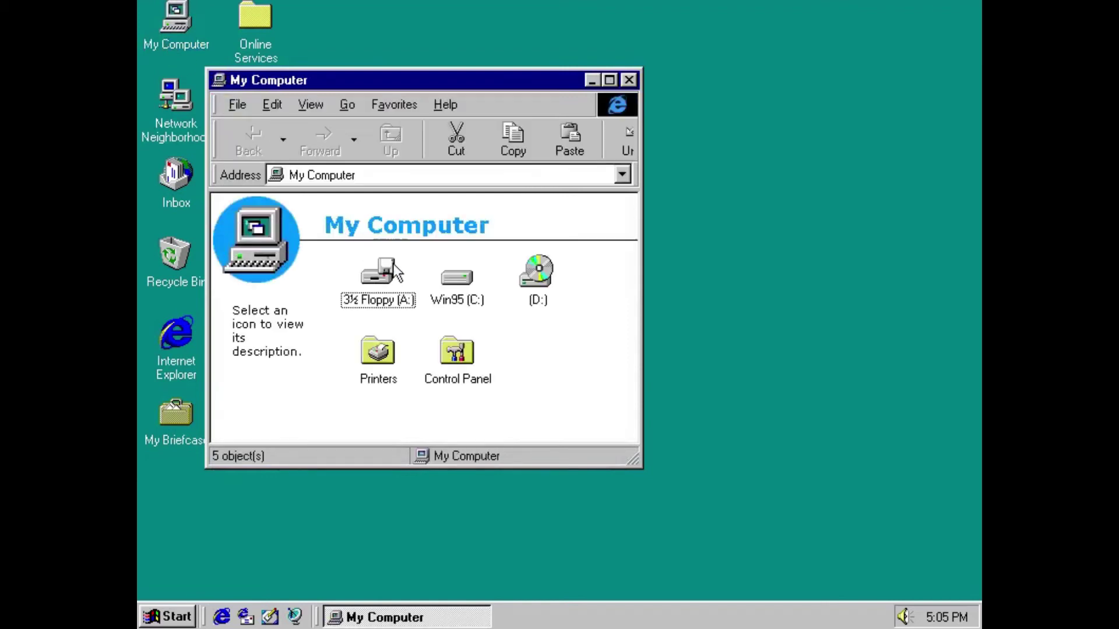
double_click(471, 300)
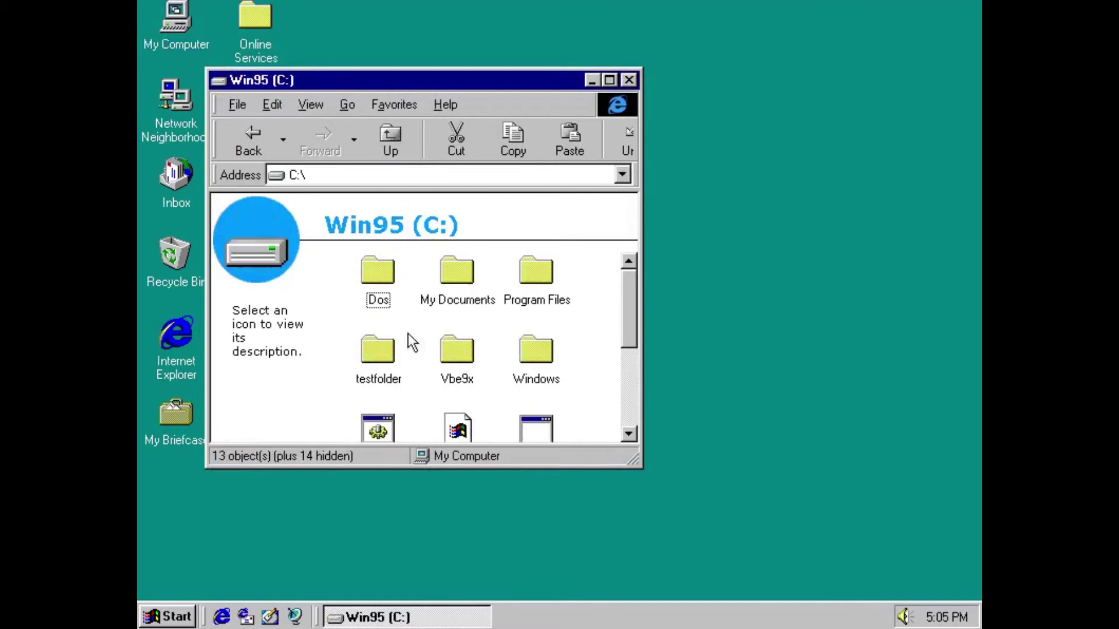
double_click(383, 360)
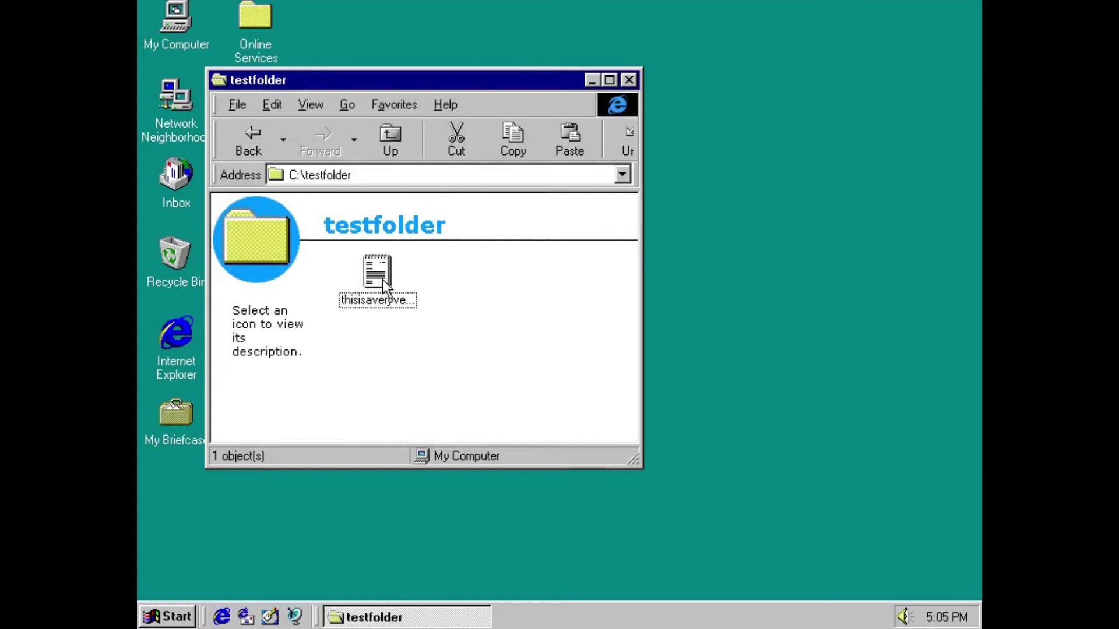
- Check the long-named file's Properties for its MS-DOS name THISIS~1.TXT, then close the folder
left_click(358, 278)
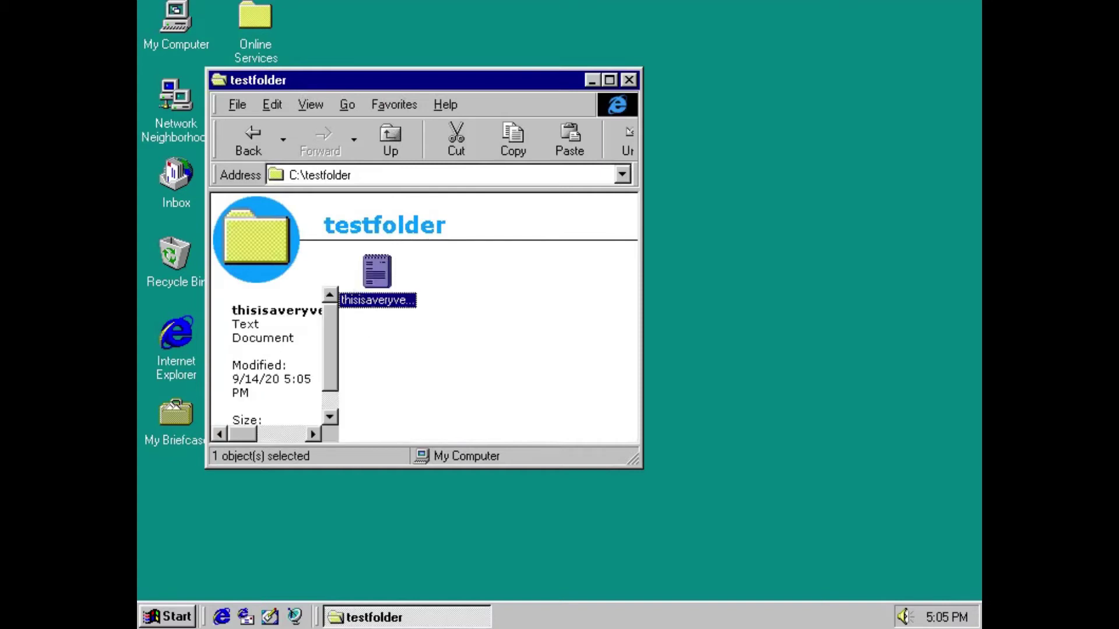
right_click(376, 275)
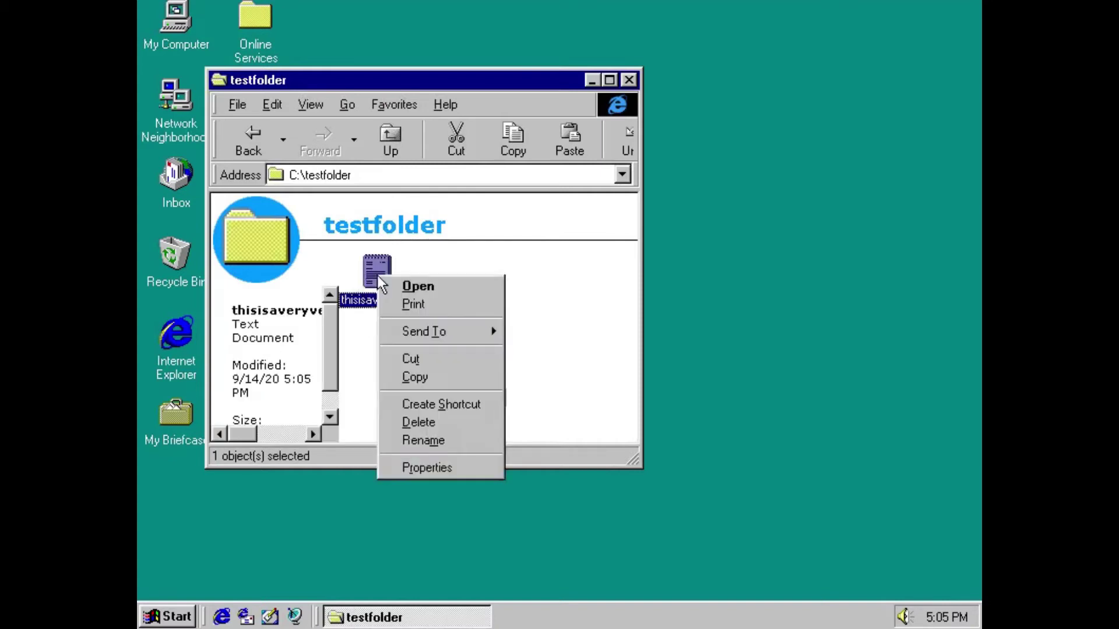
left_click(438, 466)
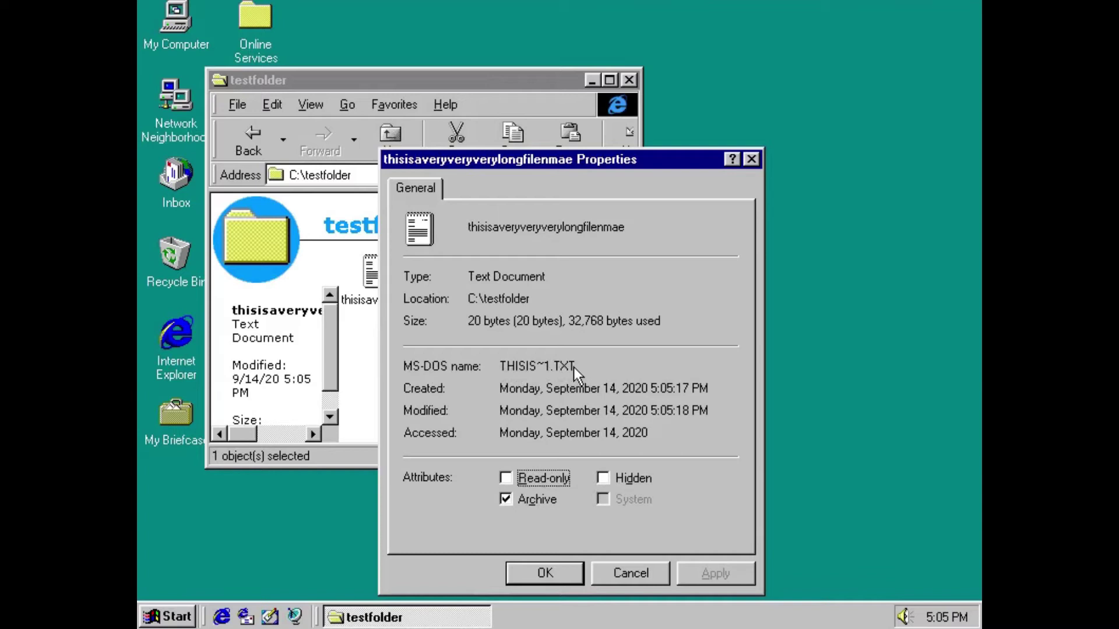
left_click(640, 579)
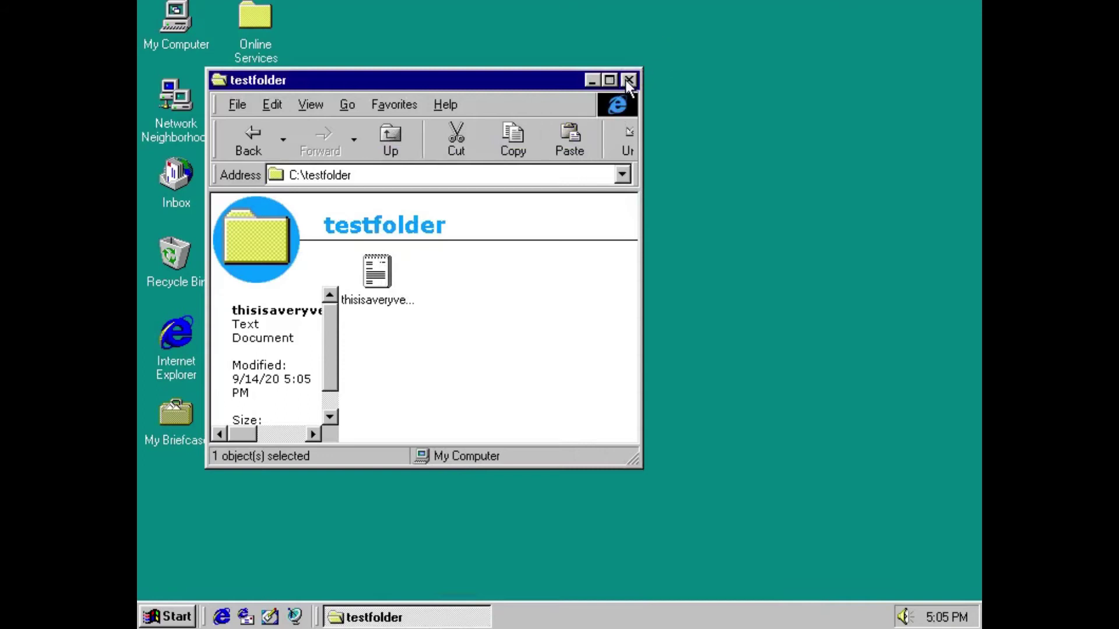
left_click(628, 80)
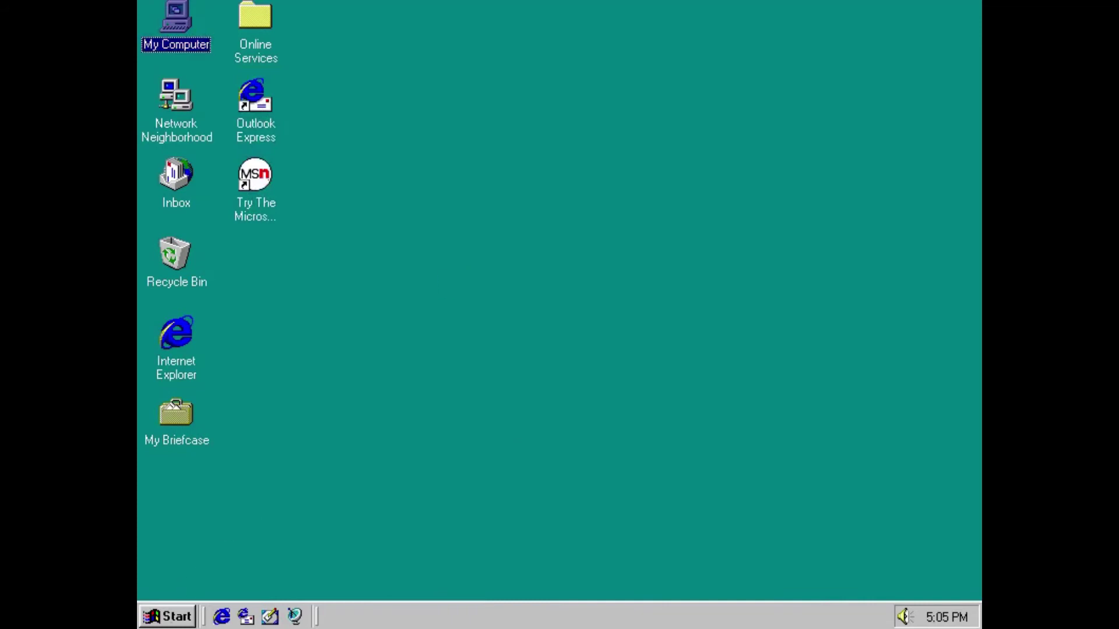
- Restart in MS-DOS mode, go up to C:\ with cd .. and list the root directory
left_click(161, 616)
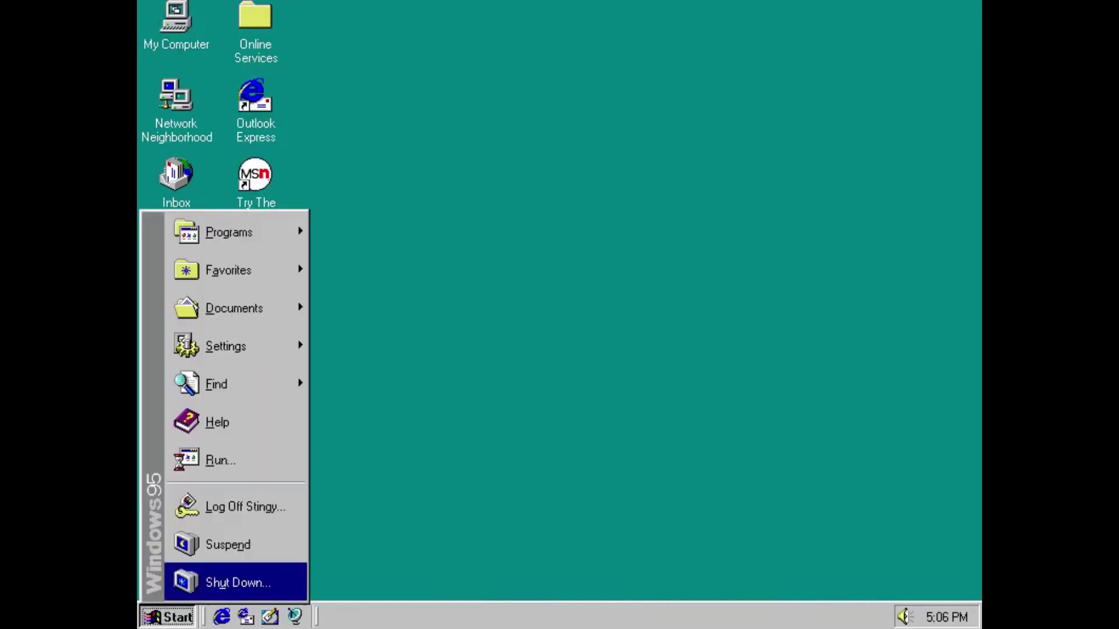
left_click(180, 584)
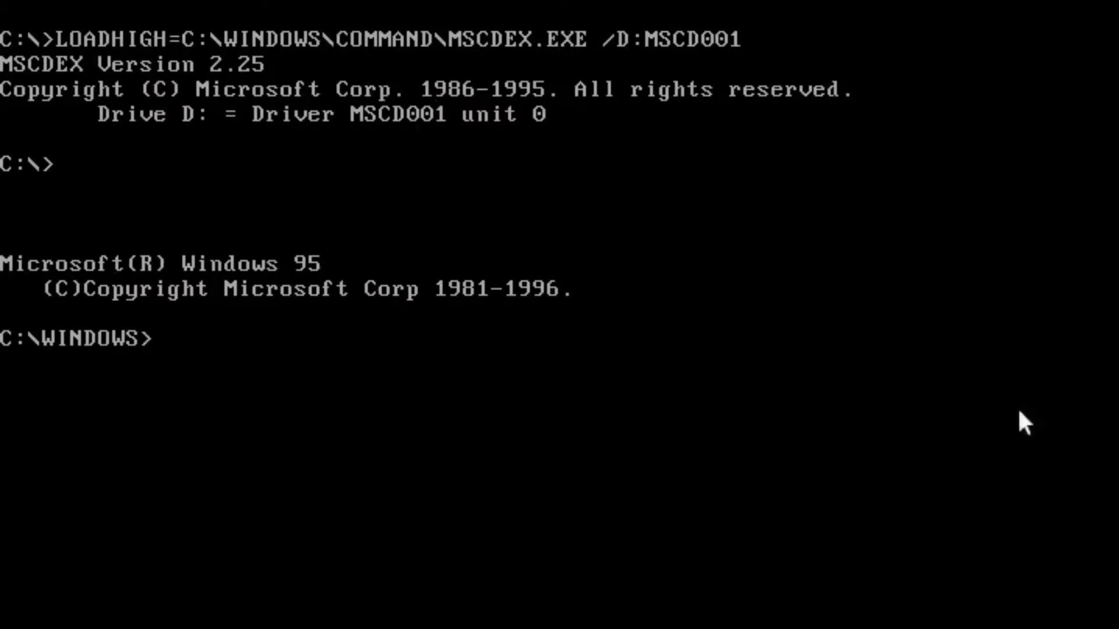
type("cd ..")
key("Return")
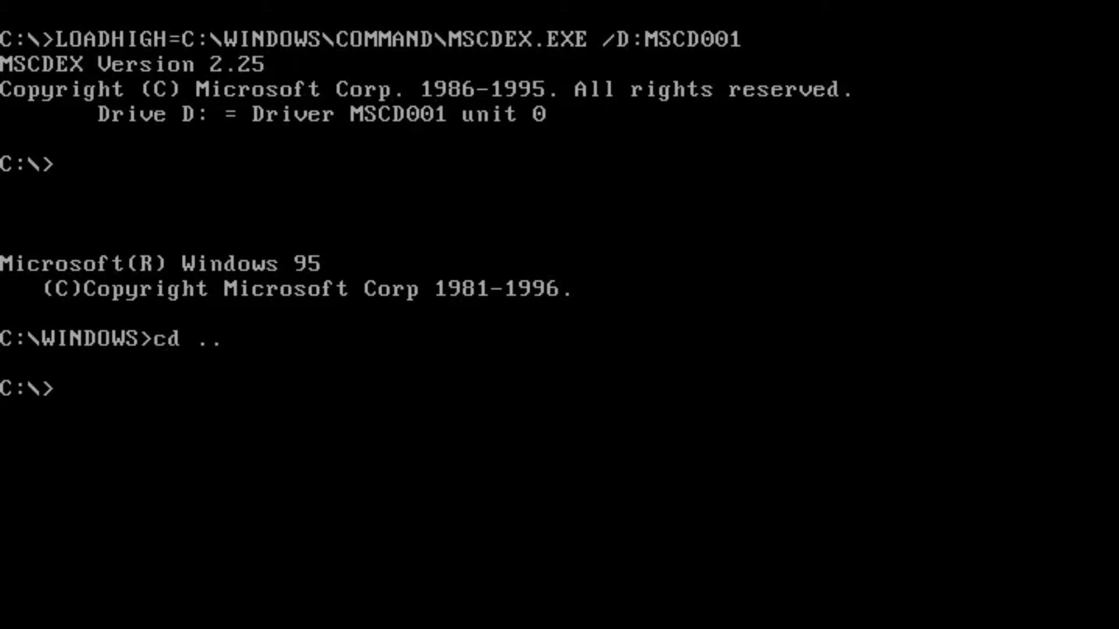
type("dir")
key("Return")
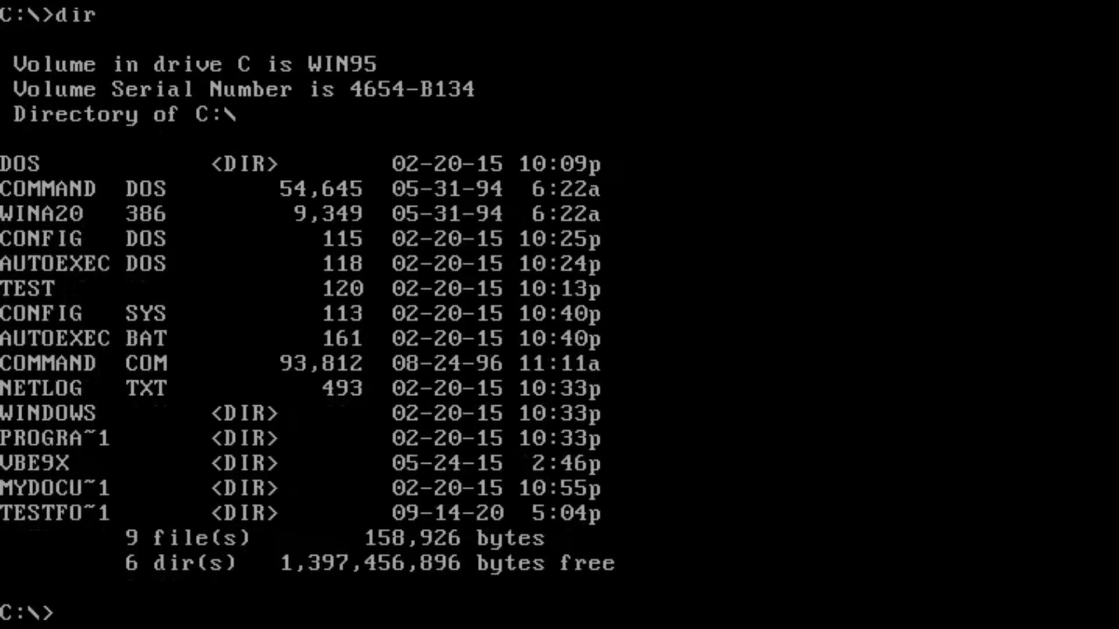
- Enter TESTFO~1, list it, print THISIS~1.TXT's contents, then type win
type("cd testfo")
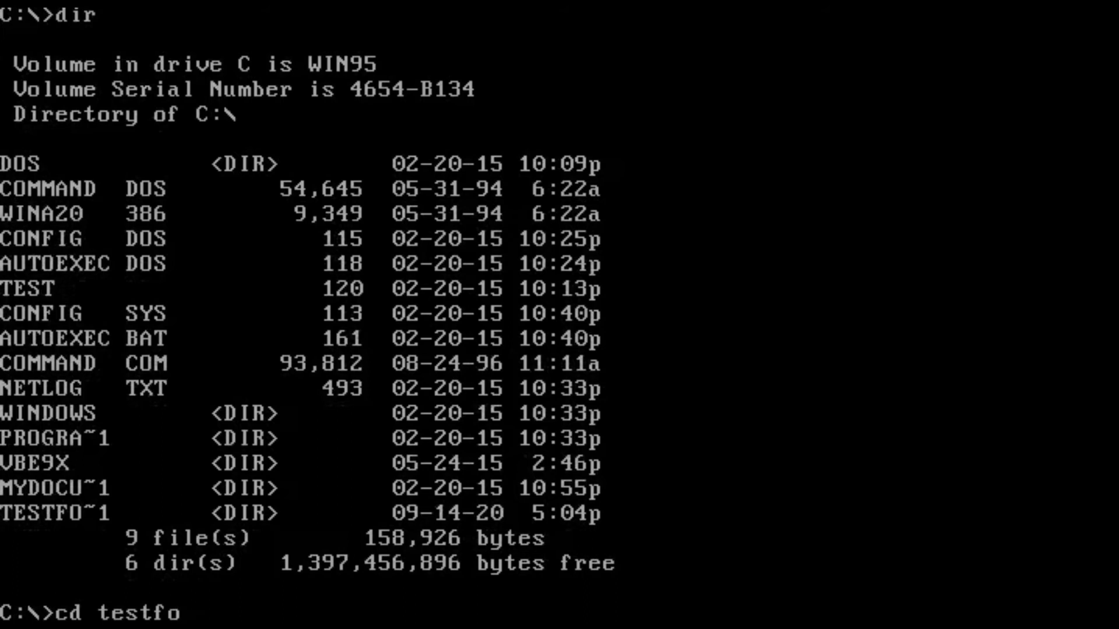
type("~1")
key("Return")
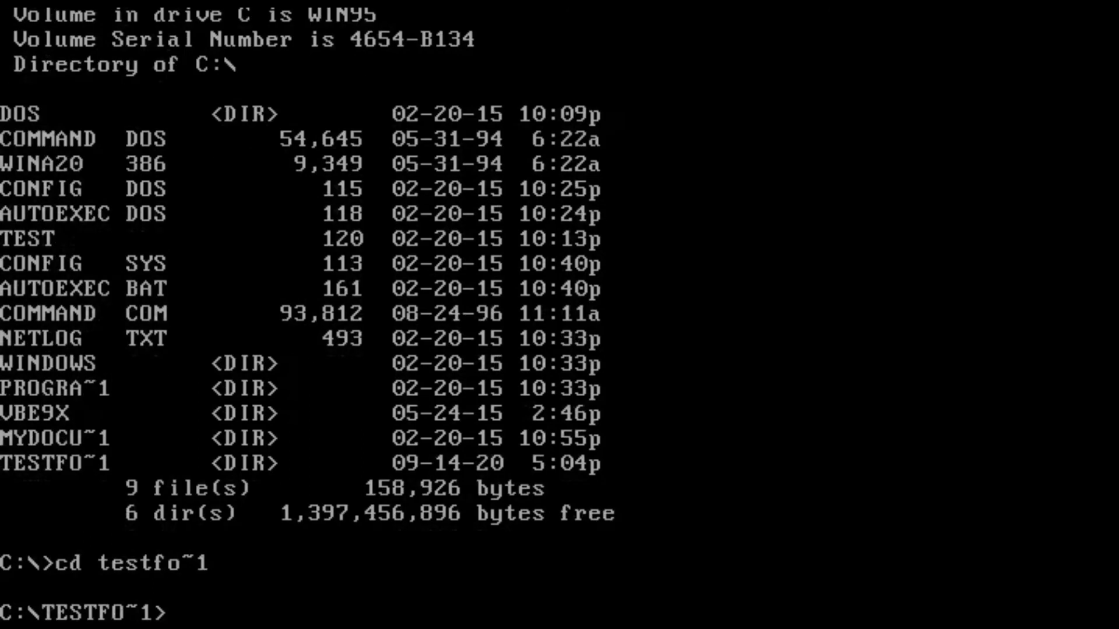
type("dir")
key("Return")
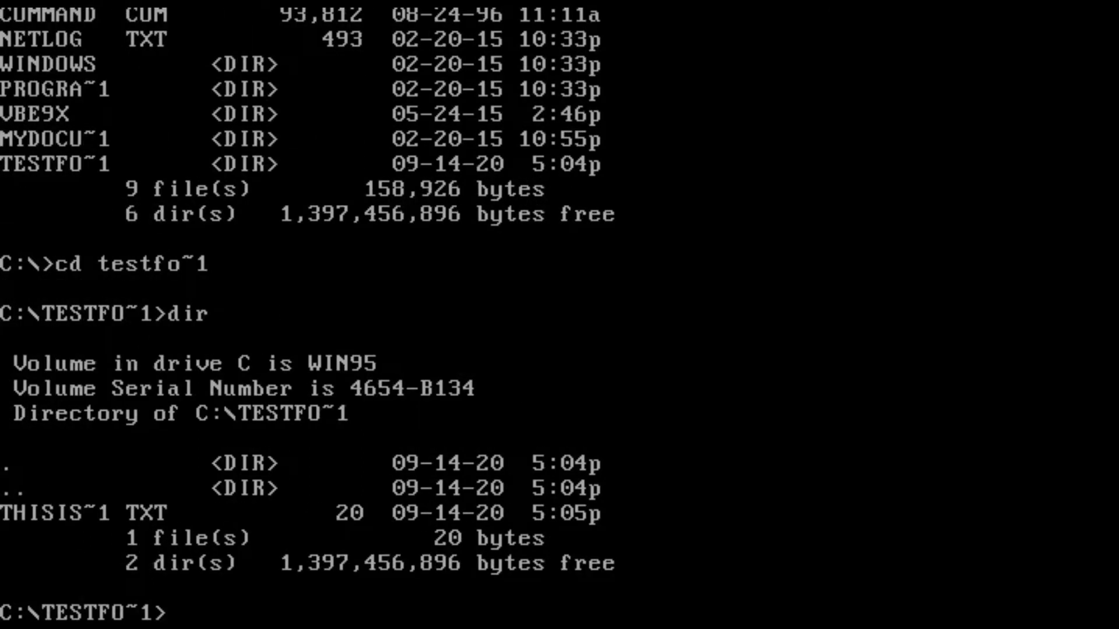
type("type thisis")
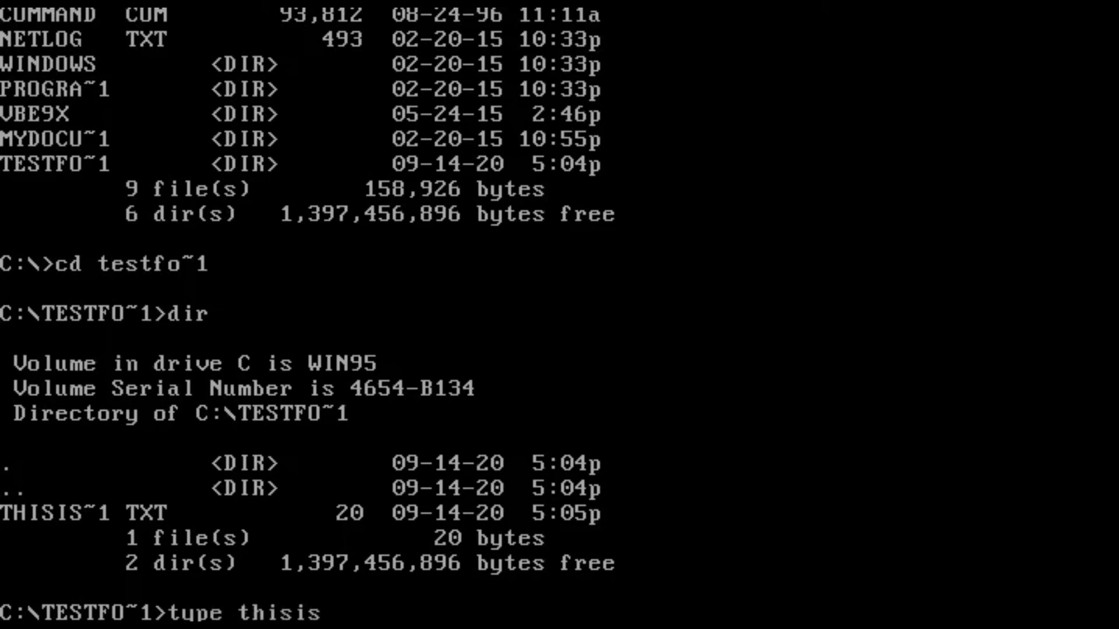
type("~1.txt")
key("Return")
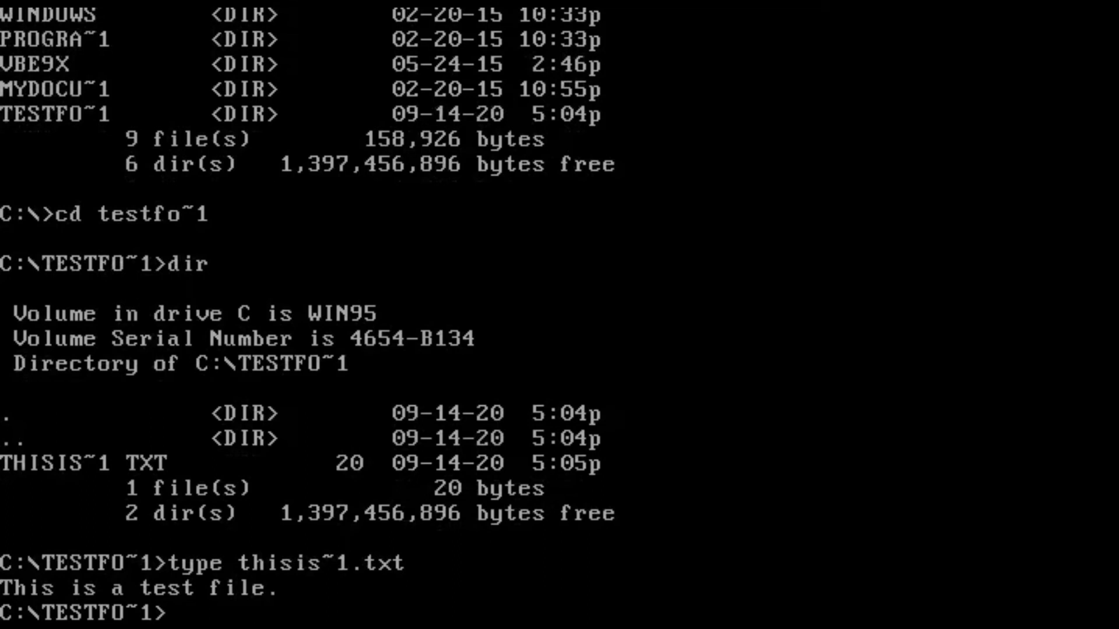
type("win")
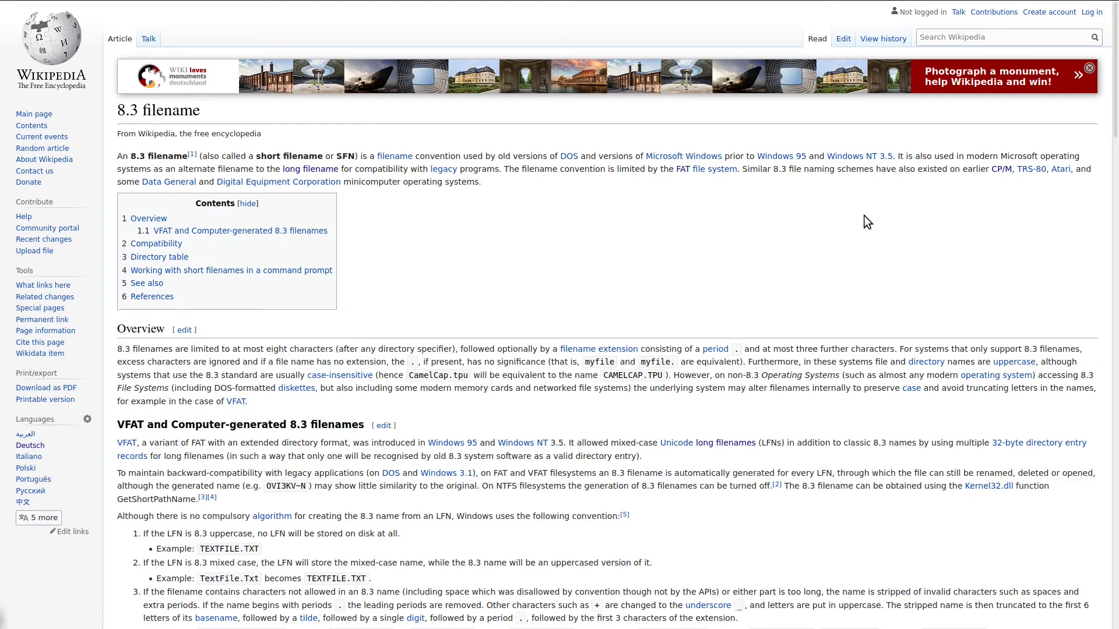
- Scroll to the VFAT section and highlight the Windows 95 / NT 3.5 phrase, then deselect it
scroll(816, 220, "down", 7)
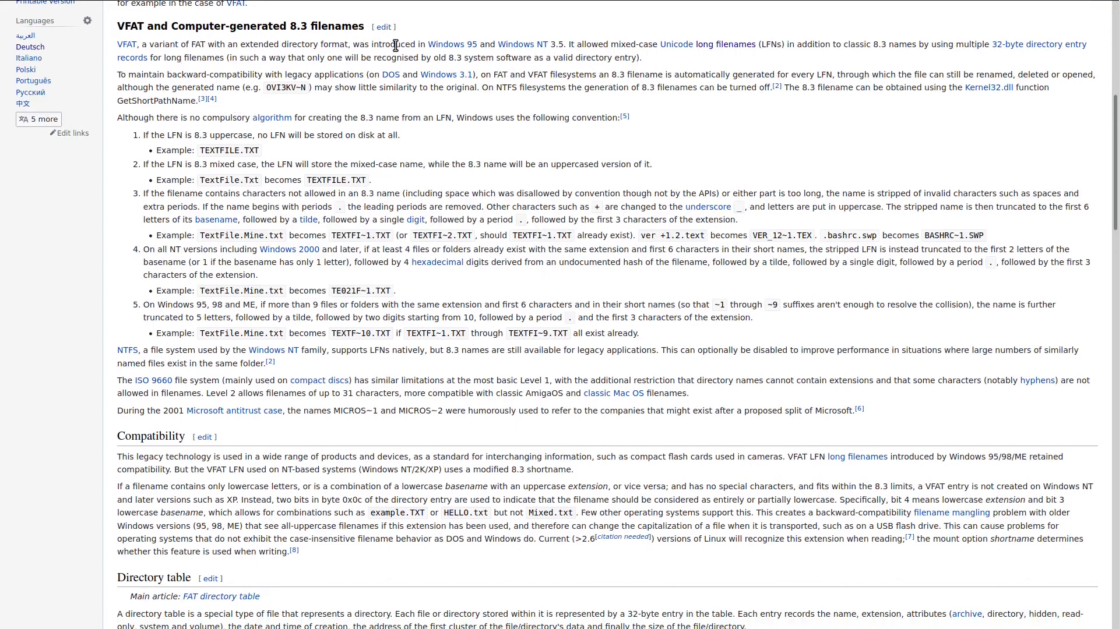
left_click_drag(395, 45, 571, 45)
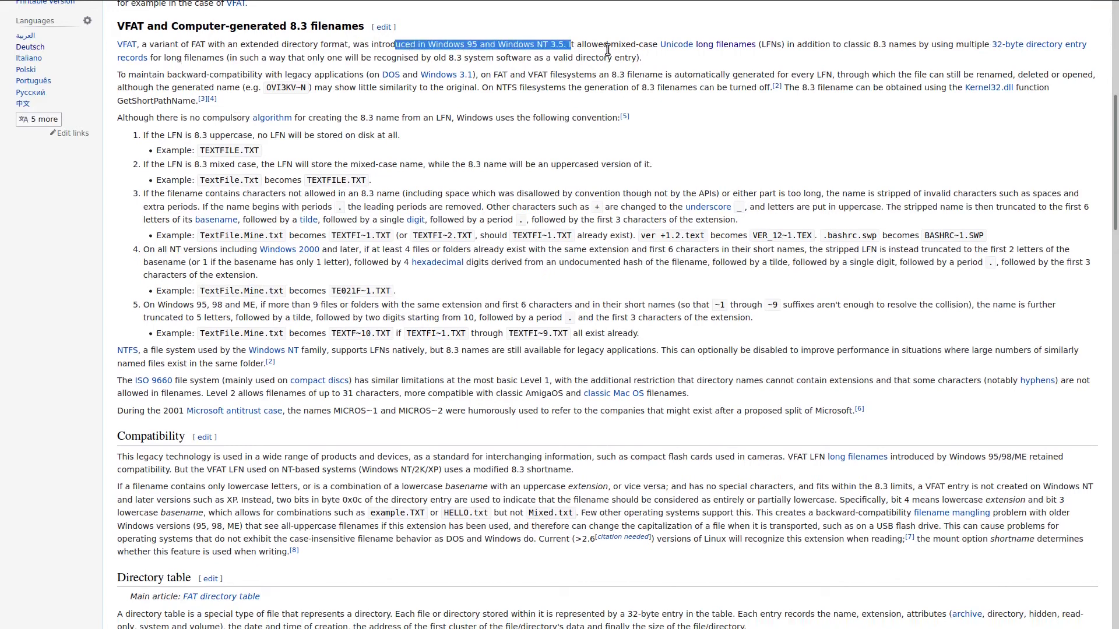
left_click(660, 59)
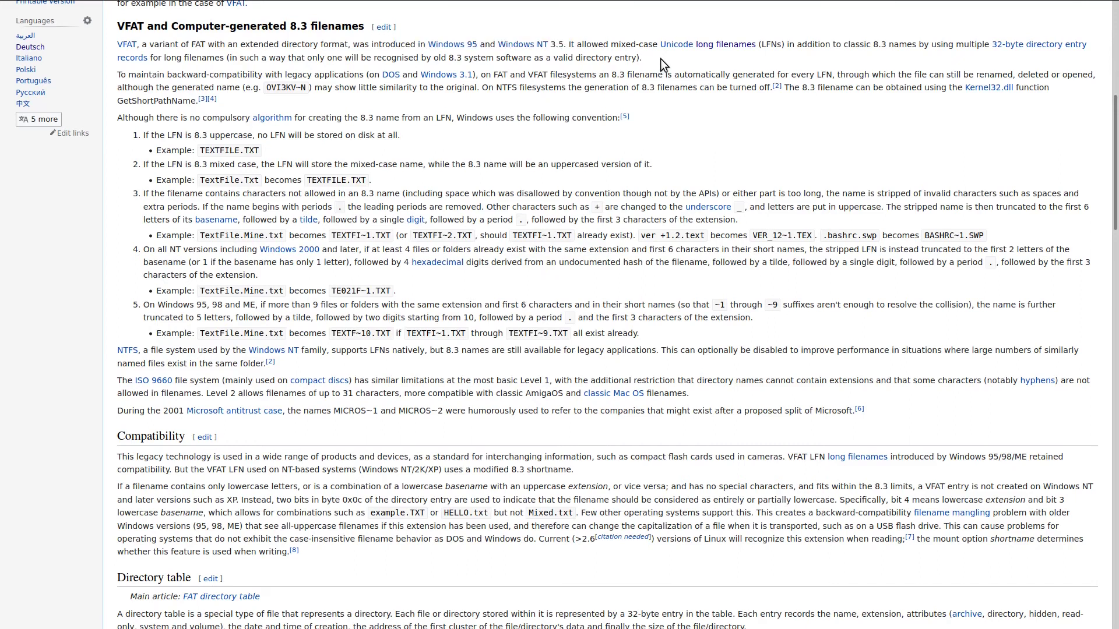